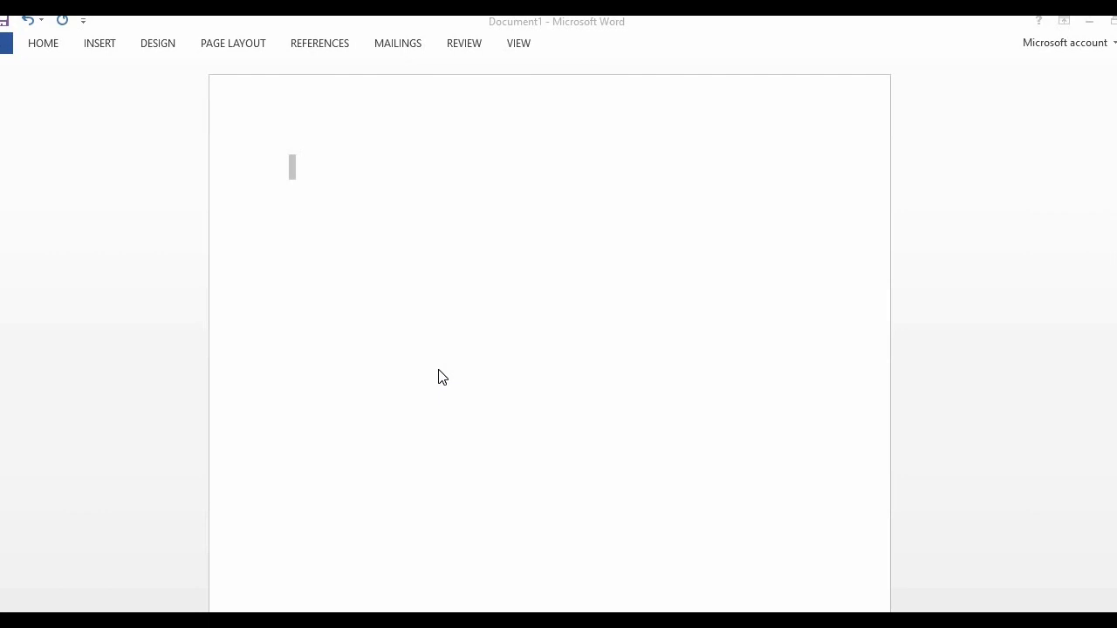
Open the chart insertion dialog and review the Line, Pie, Bar, Area, Scatter, Stock, Surface and Radar chart types
left_click(99, 44)
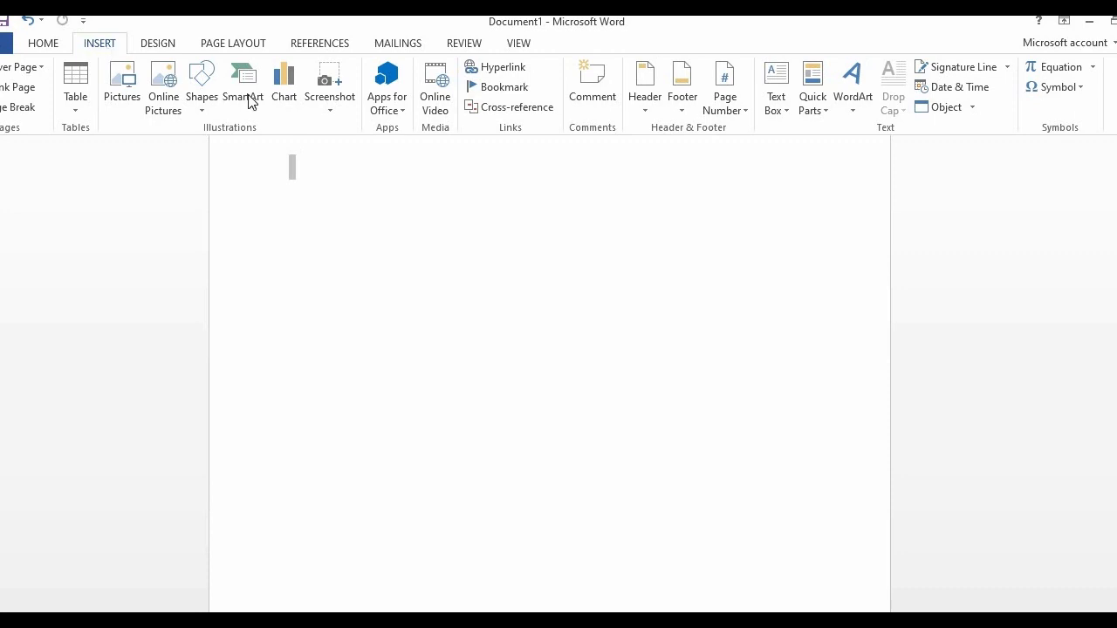
left_click(290, 92)
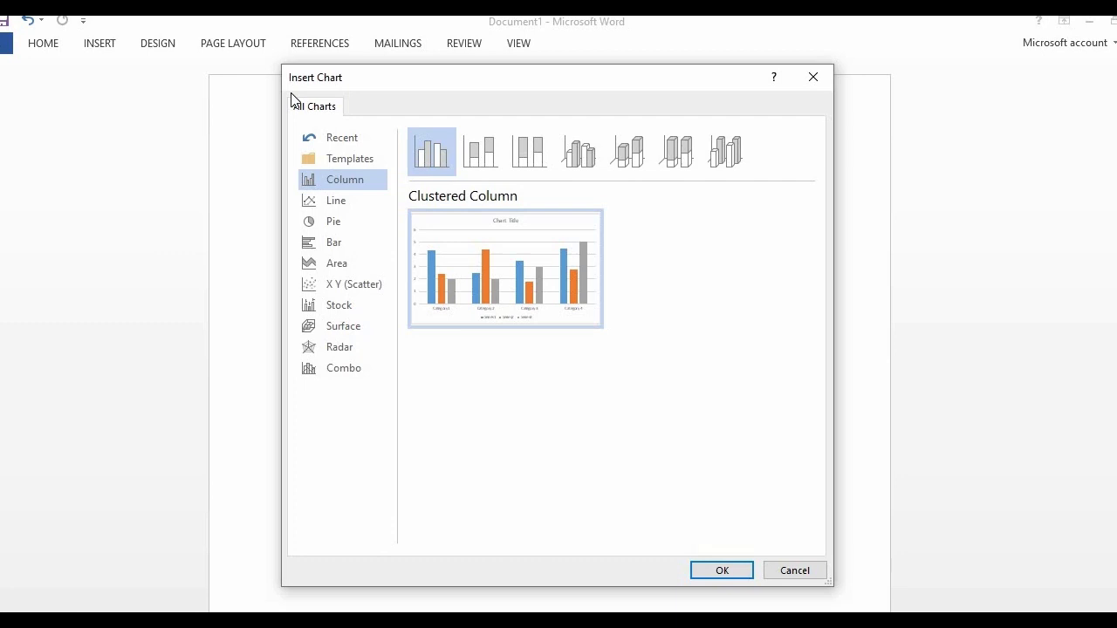
left_click(330, 202)
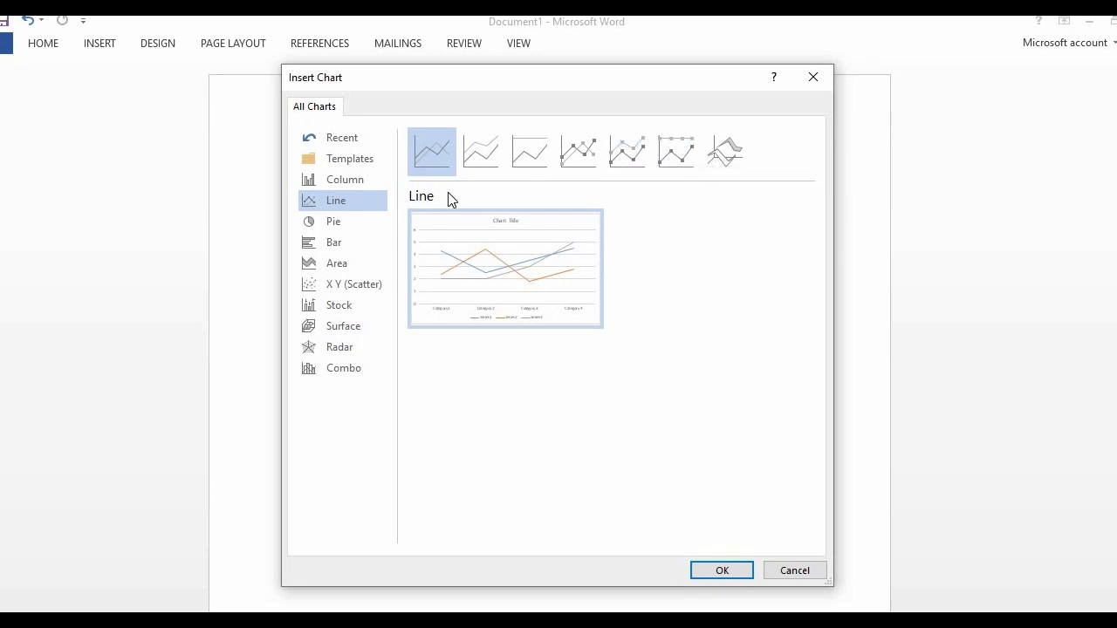
left_click(329, 229)
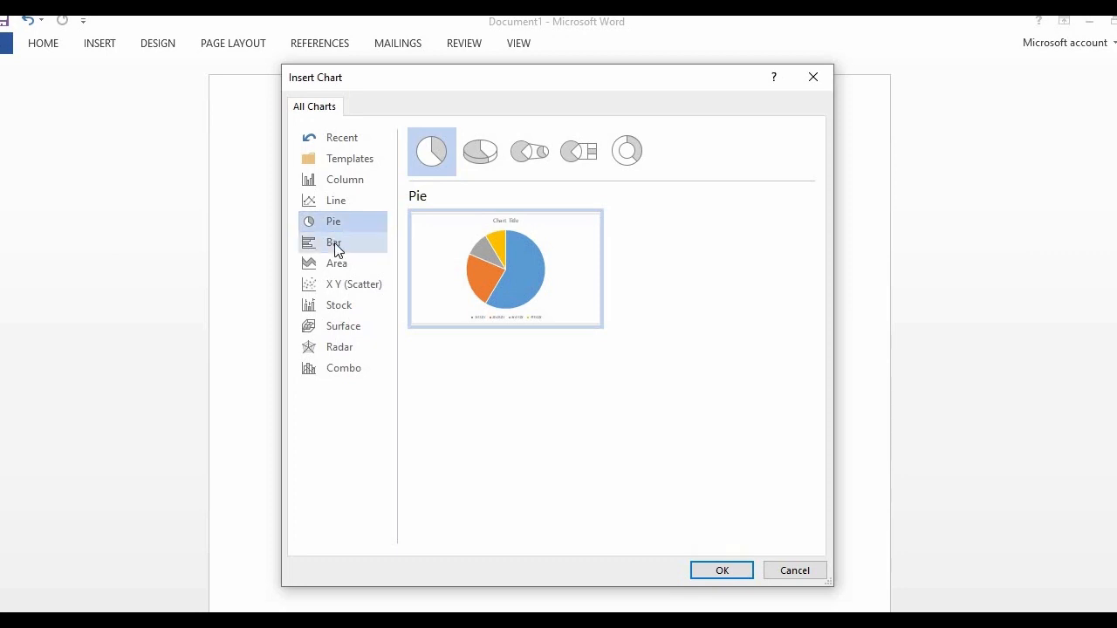
left_click(335, 244)
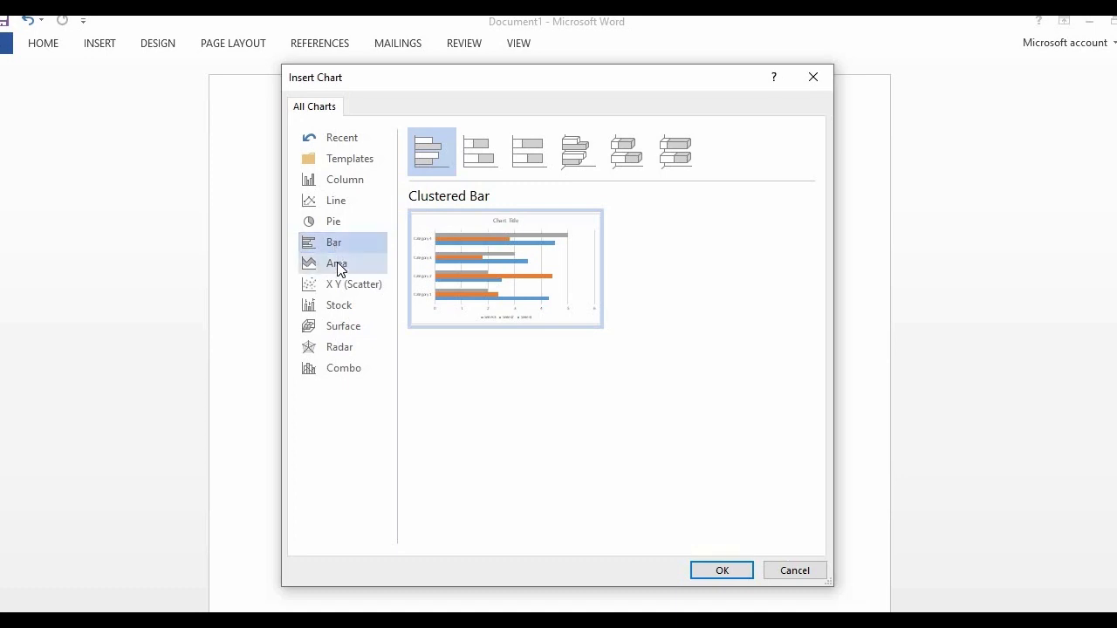
left_click(338, 265)
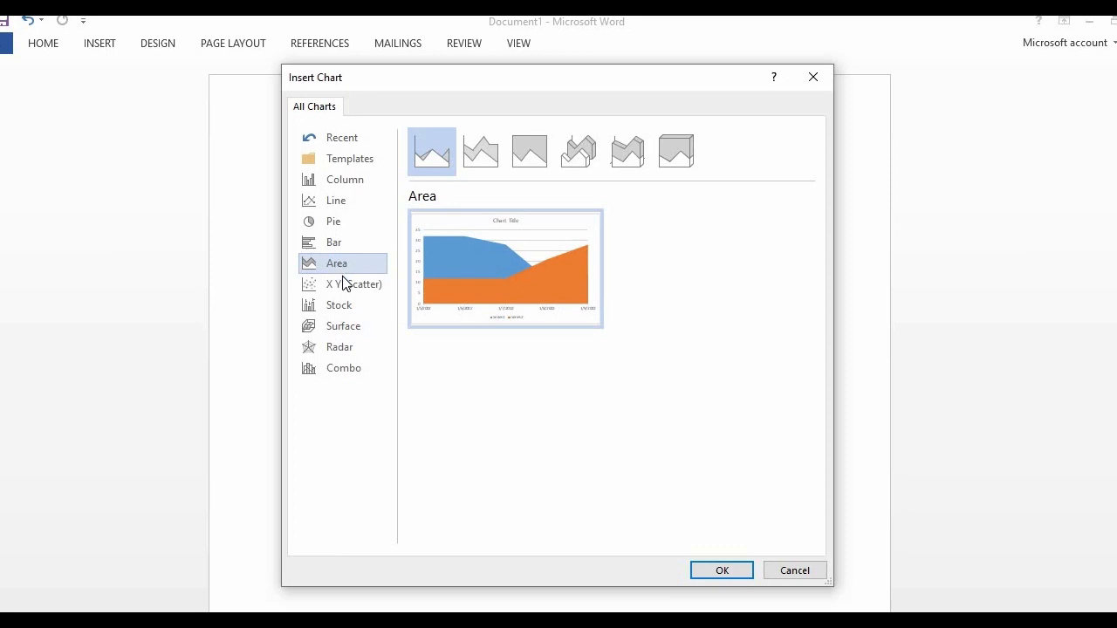
left_click(342, 284)
left_click(340, 306)
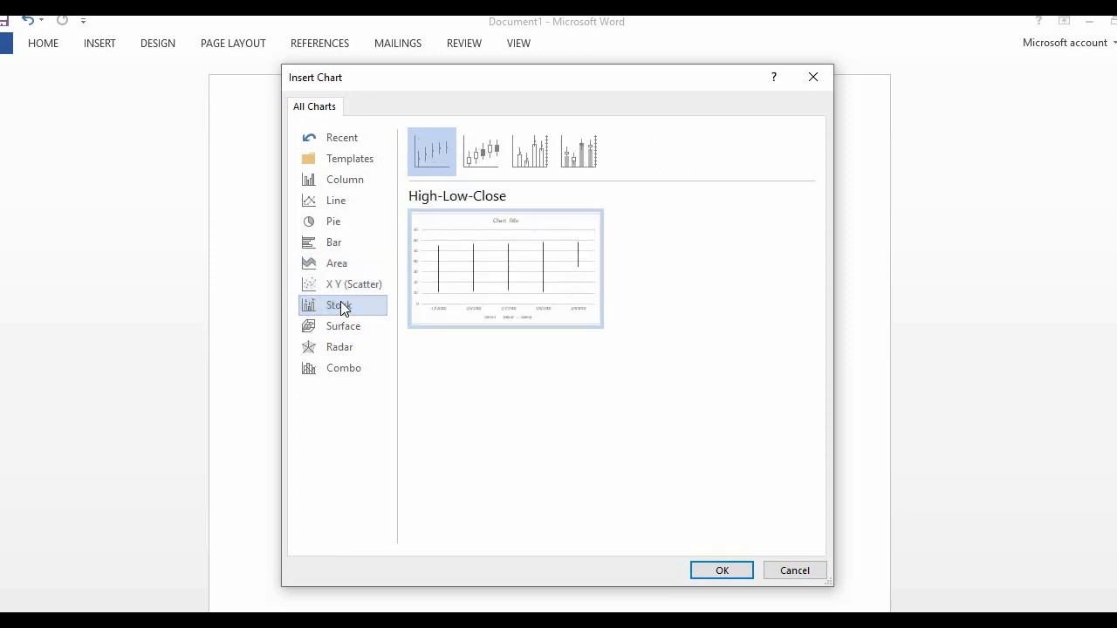
left_click(342, 328)
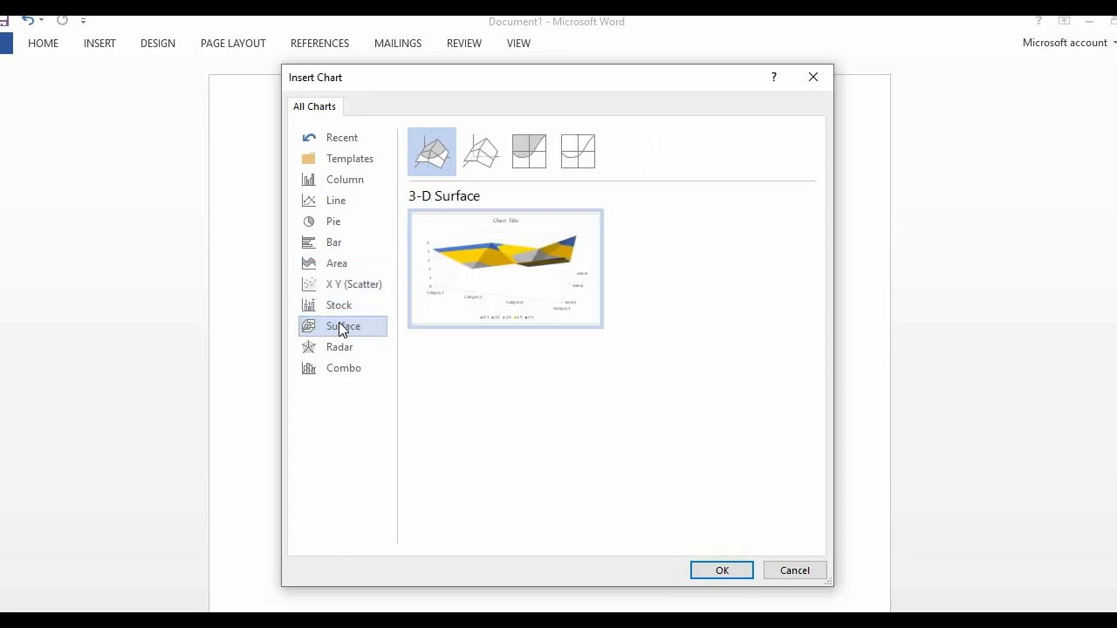
left_click(335, 344)
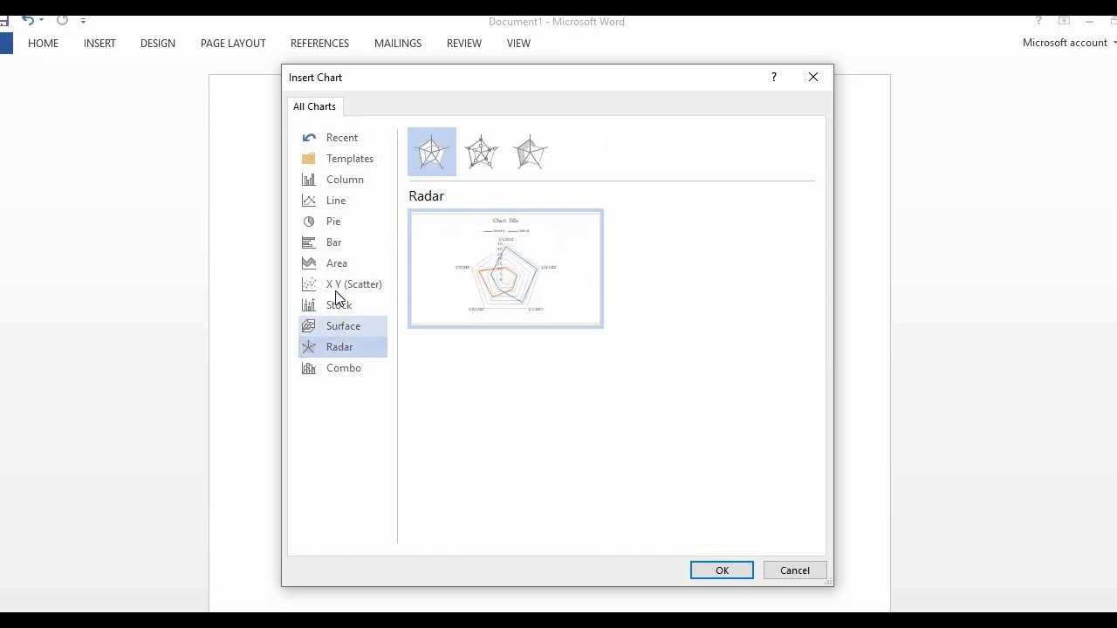
Insert a Clustered Column chart into the blank document
left_click(351, 180)
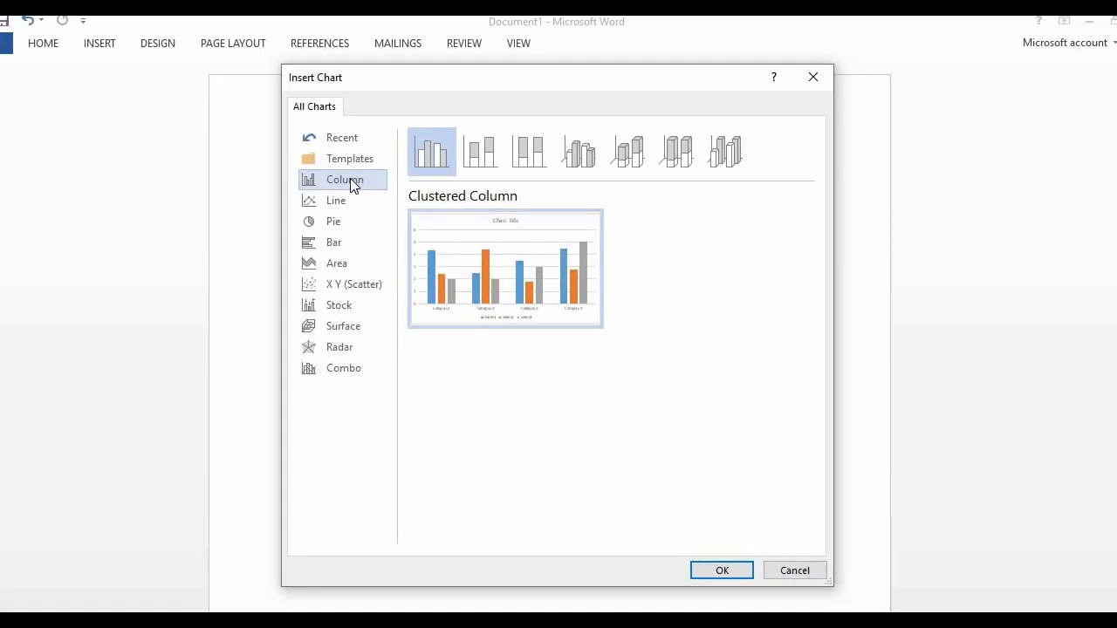
mouse_move(519, 267)
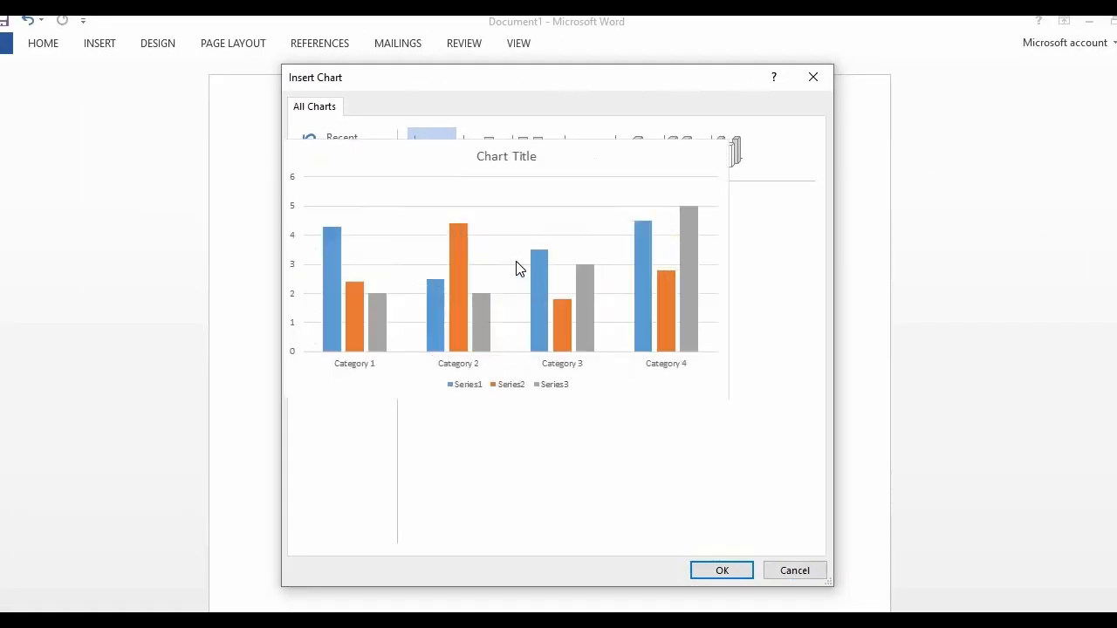
left_click(731, 568)
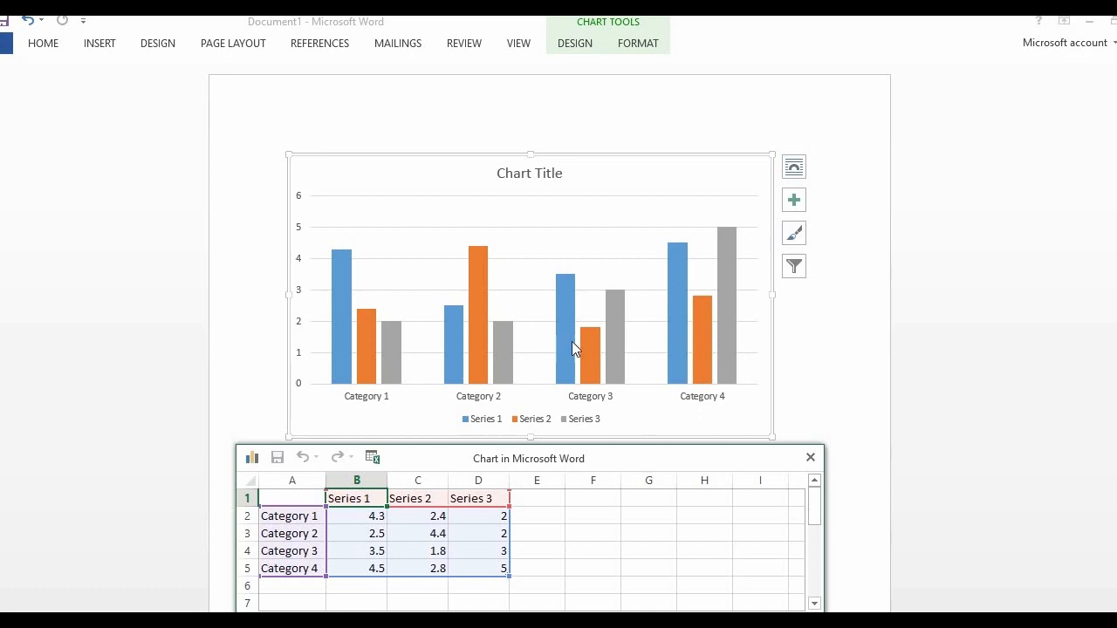
Move the plot area upward within the chart, so its upper edge sits just above the chart title
left_click(495, 303)
left_click(494, 303)
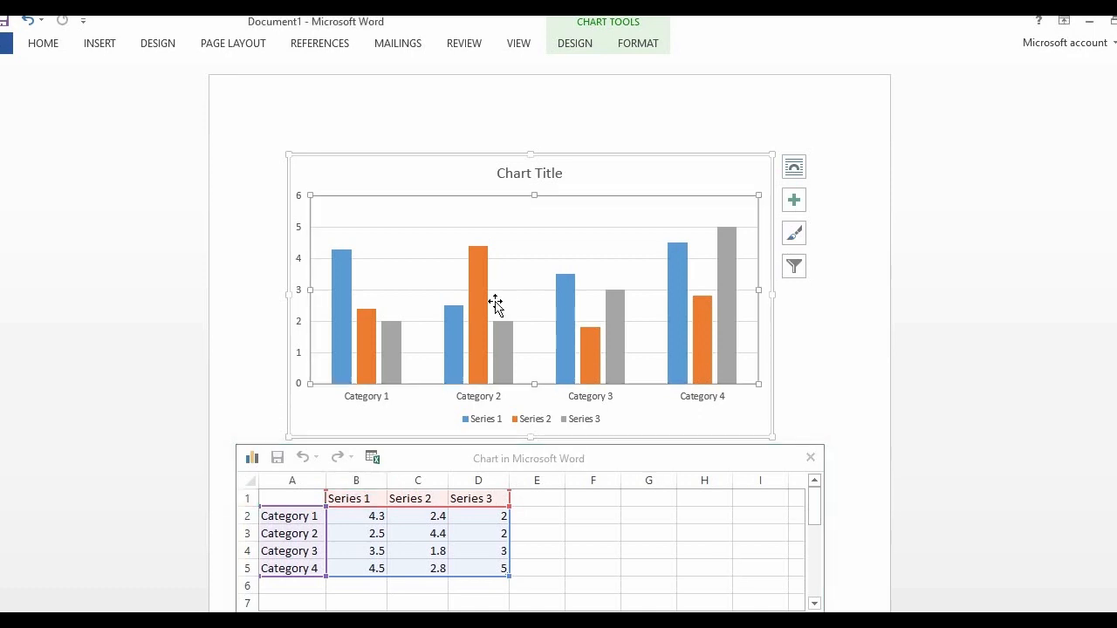
left_click_drag(479, 288, 476, 252)
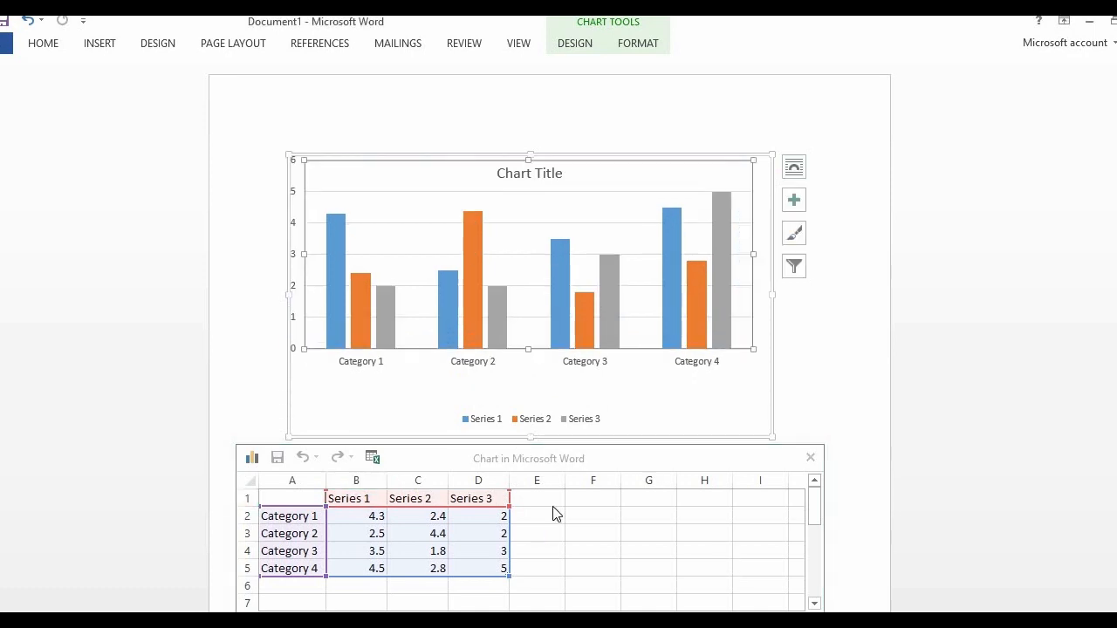
Open the formatting options for the chart title, then deselect the chart
left_click(578, 476)
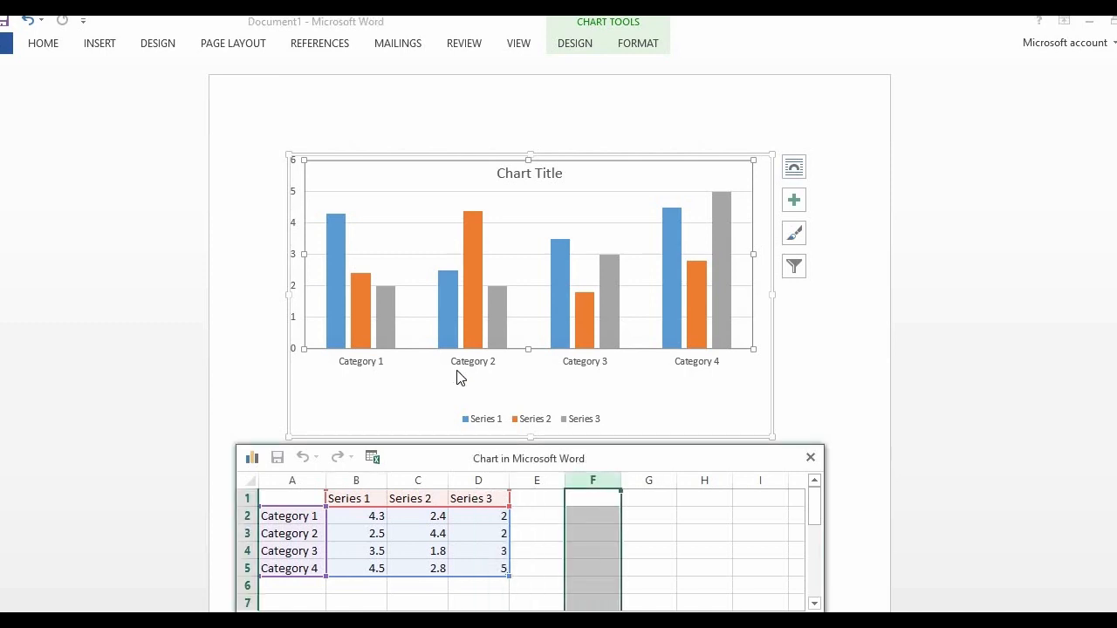
left_click(386, 306)
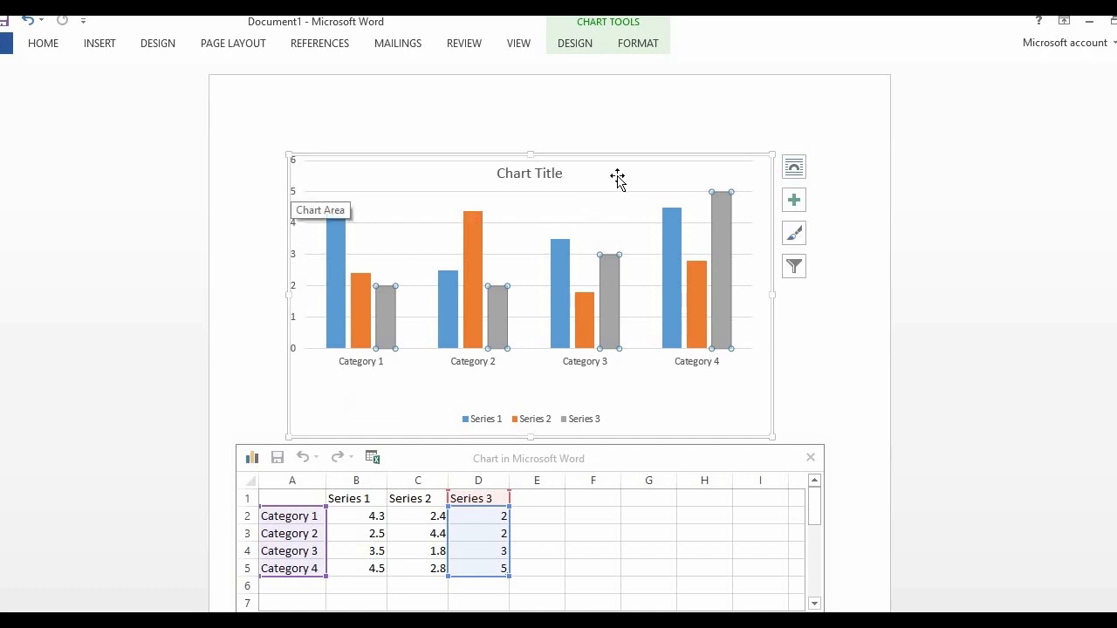
left_click(548, 172)
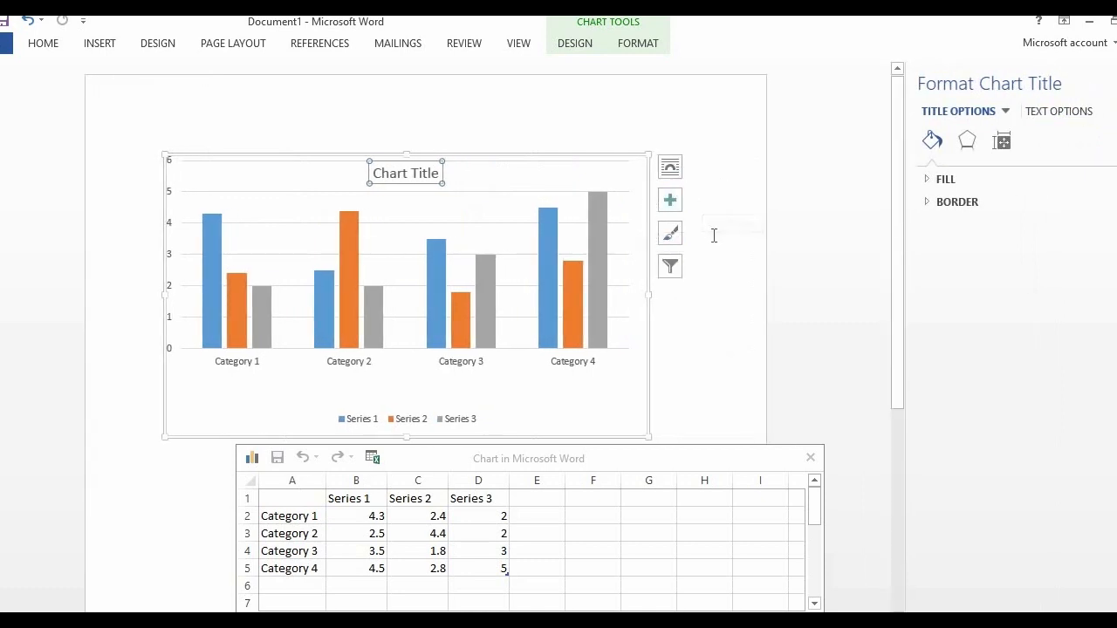
left_click(759, 300)
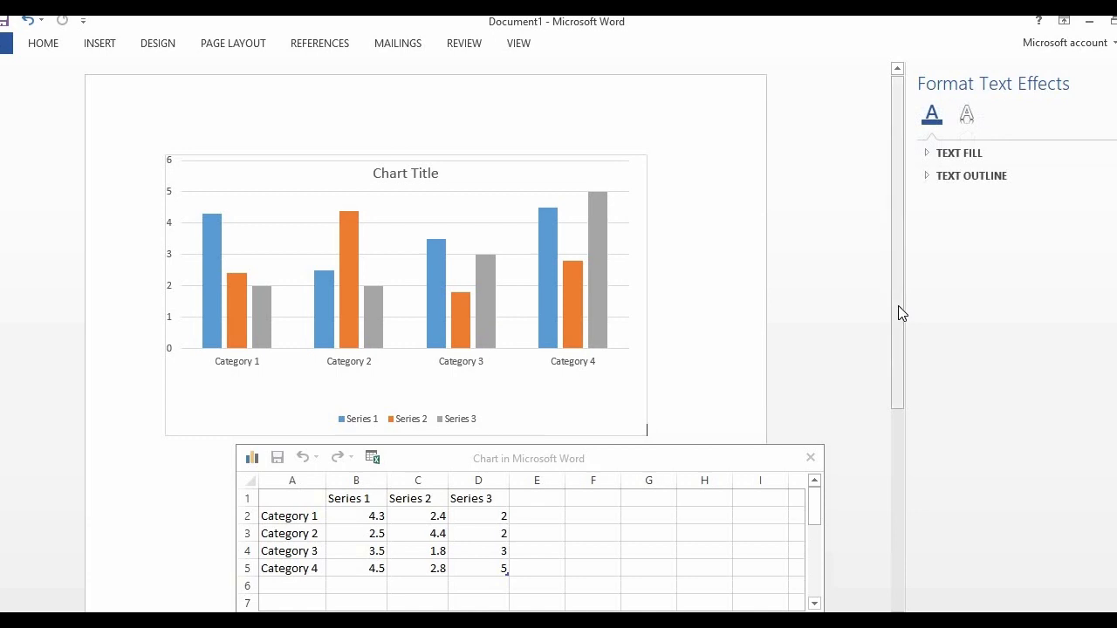
Rename Category 1 as "men" in cell A2 of the chart's data sheet
left_click_drag(899, 307, 898, 342)
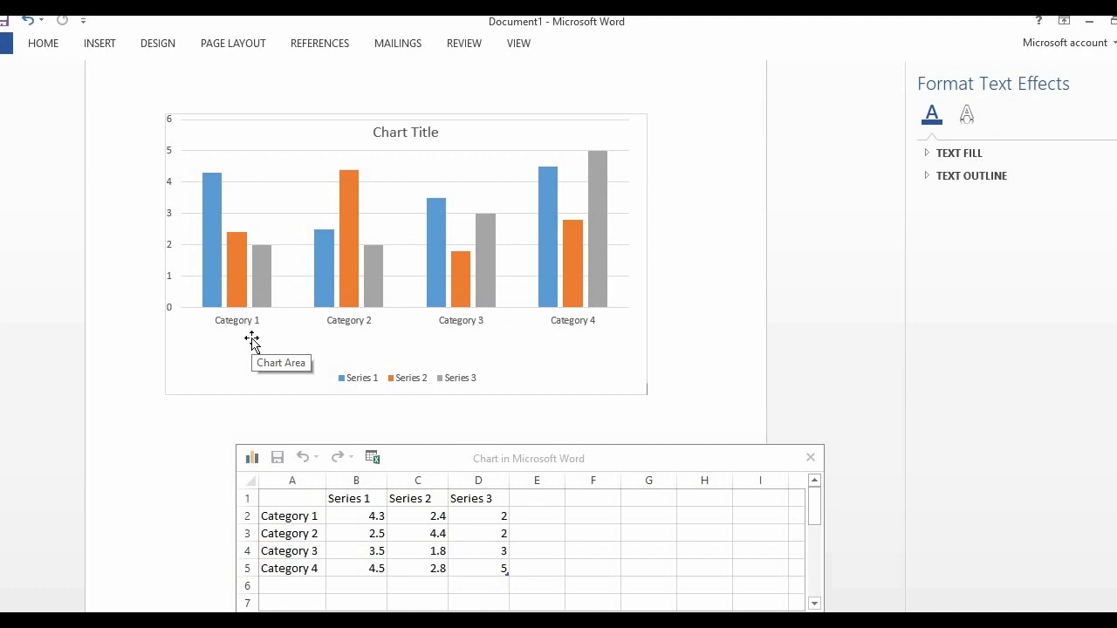
left_click(318, 515)
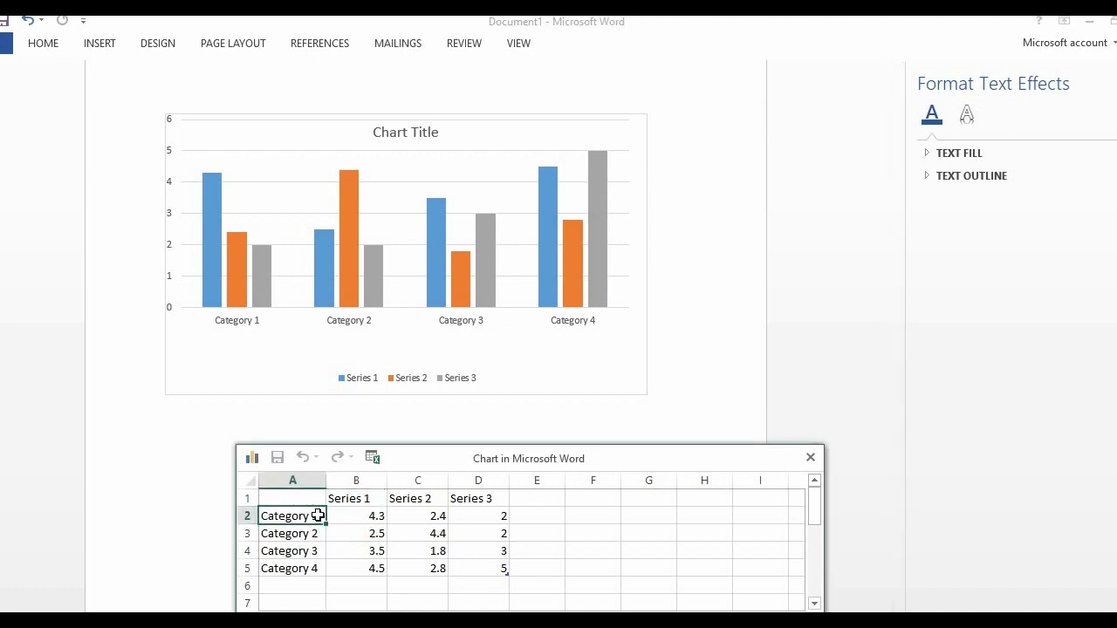
key("BackSpace")
type("yon")
key("BackSpace")
key("BackSpace")
key("BackSpace")
type("mwn")
key("BackSpace")
key("BackSpace")
type("en")
Rename Category 2 as "women" in cell A3 of the chart's data sheet
left_click(320, 538)
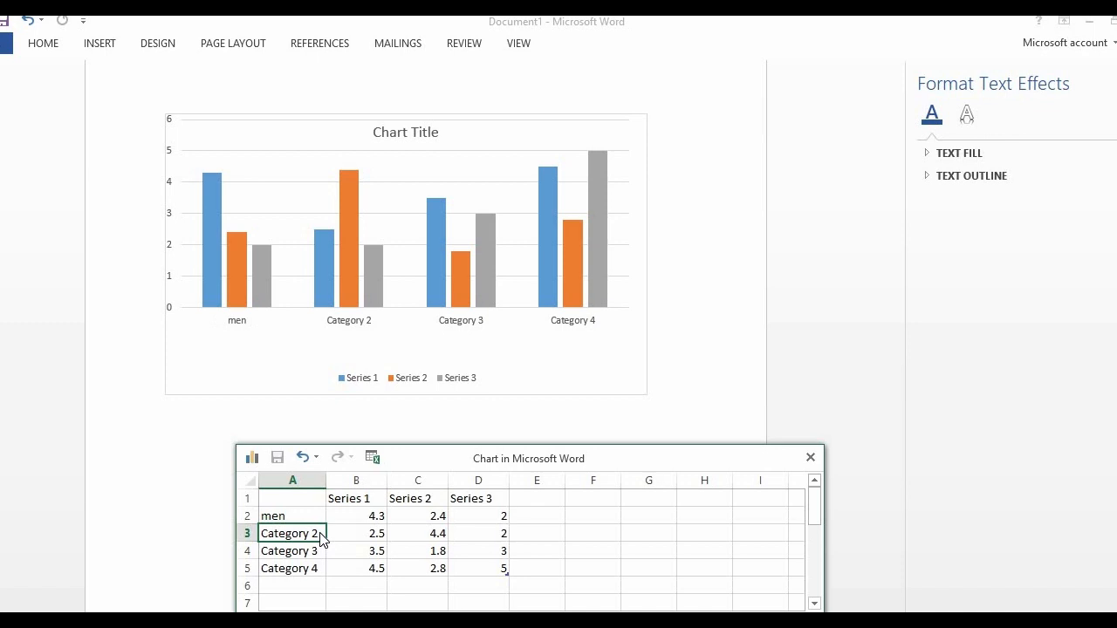
key("BackSpace")
type("woe")
key("BackSpace")
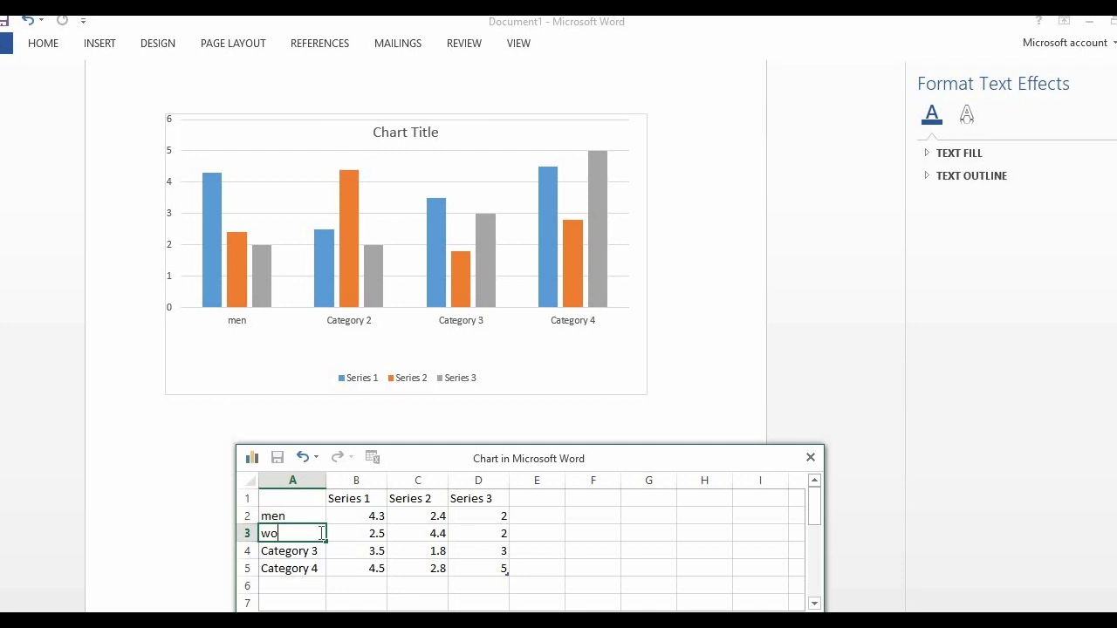
type("men")
left_click(282, 553)
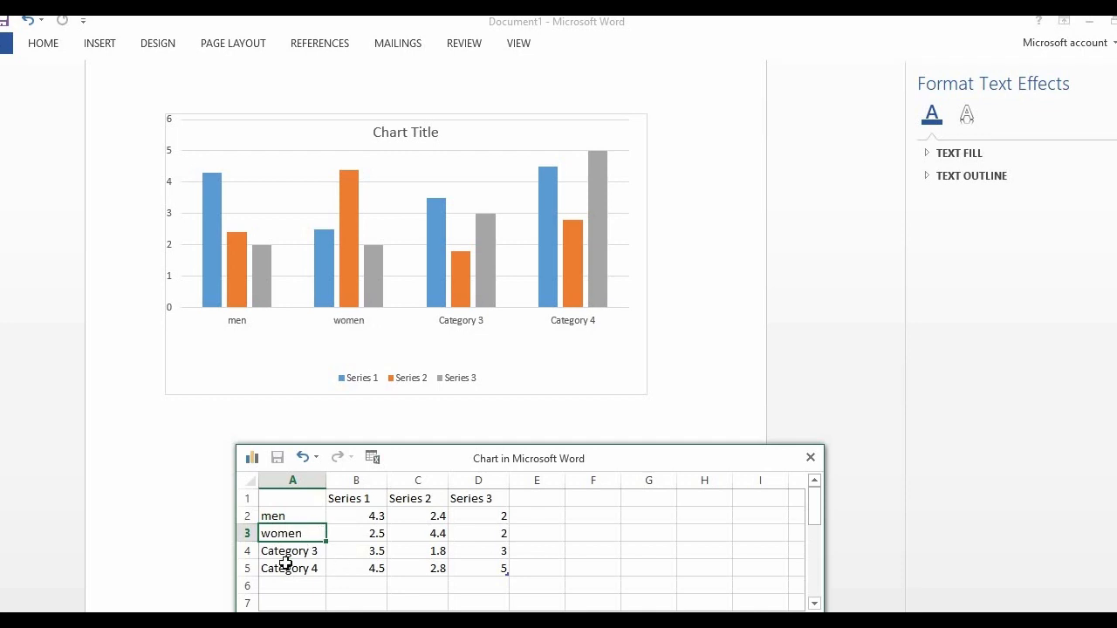
left_click(288, 568)
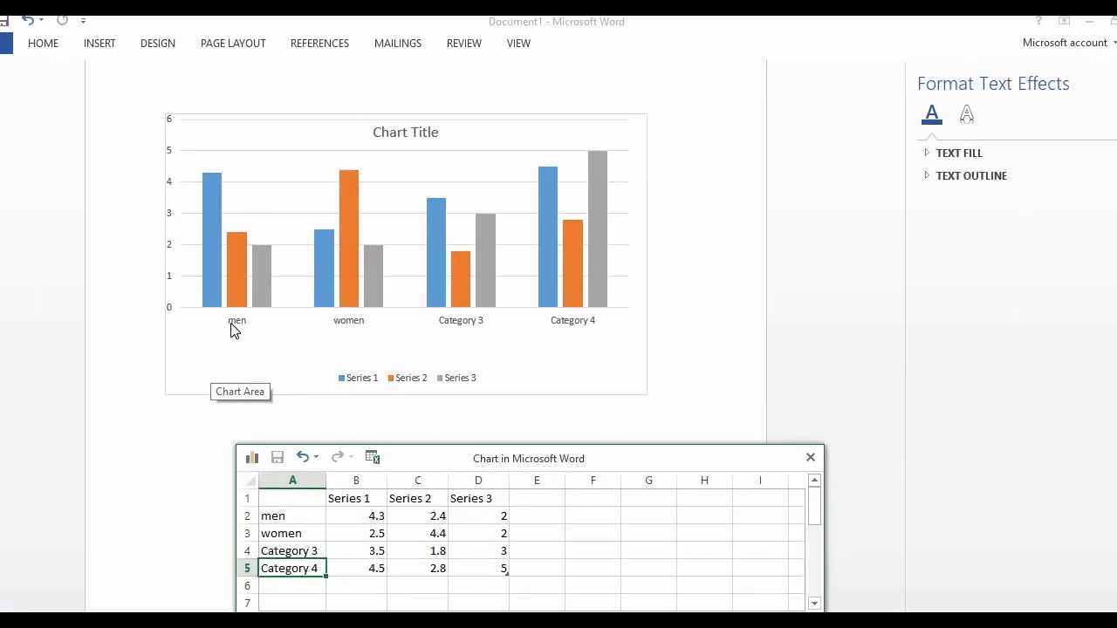
Move the chart's data sheet window aside to uncover the first three categories and the legend
left_click_drag(708, 463, 780, 306)
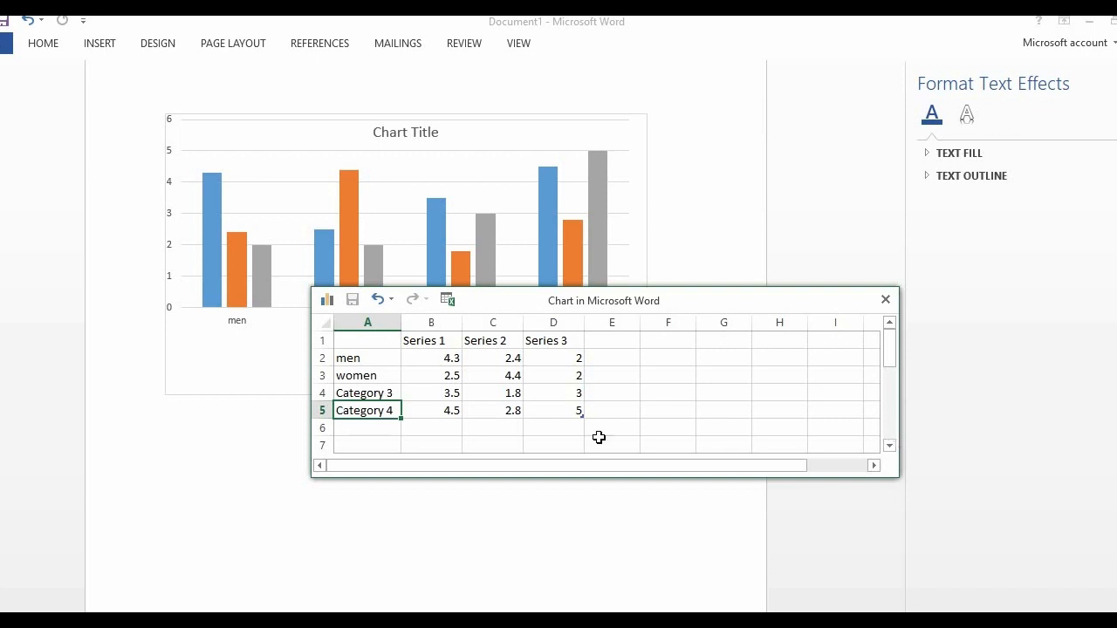
left_click_drag(513, 307, 729, 257)
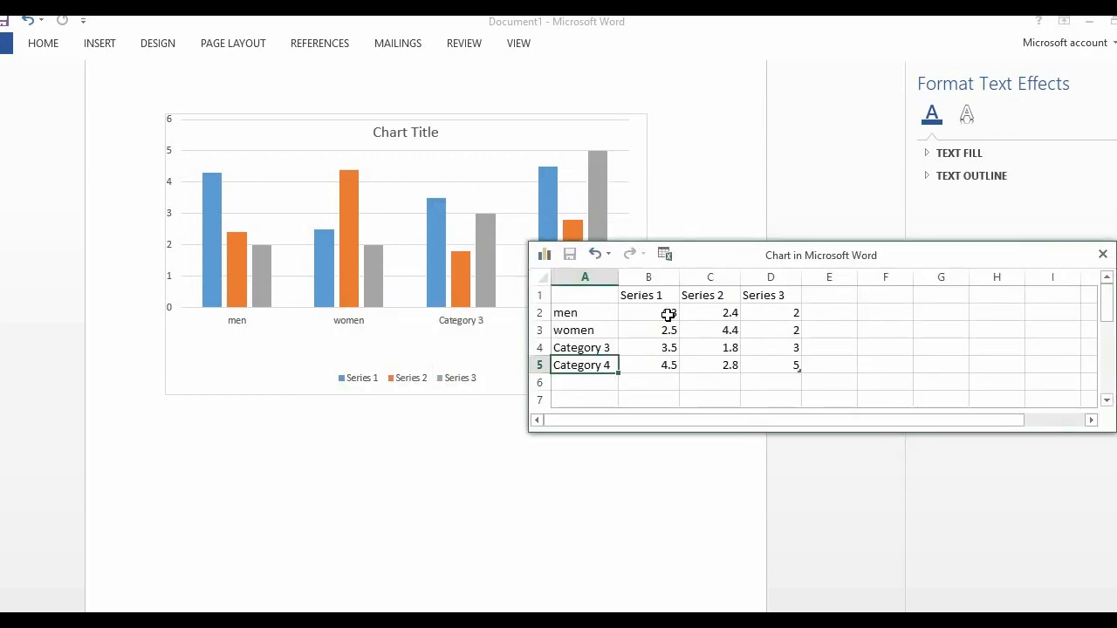
left_click(667, 314)
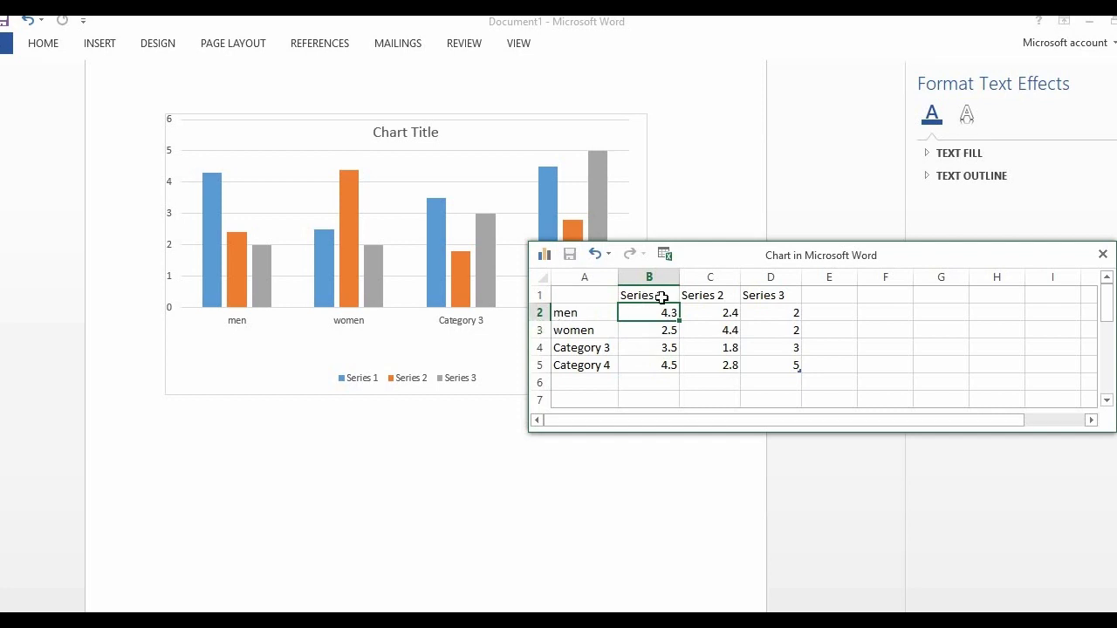
Rename the three data series in cells B1, C1 and D1 as "child", "yong" and "older"
left_click(662, 297)
key("BackSpace")
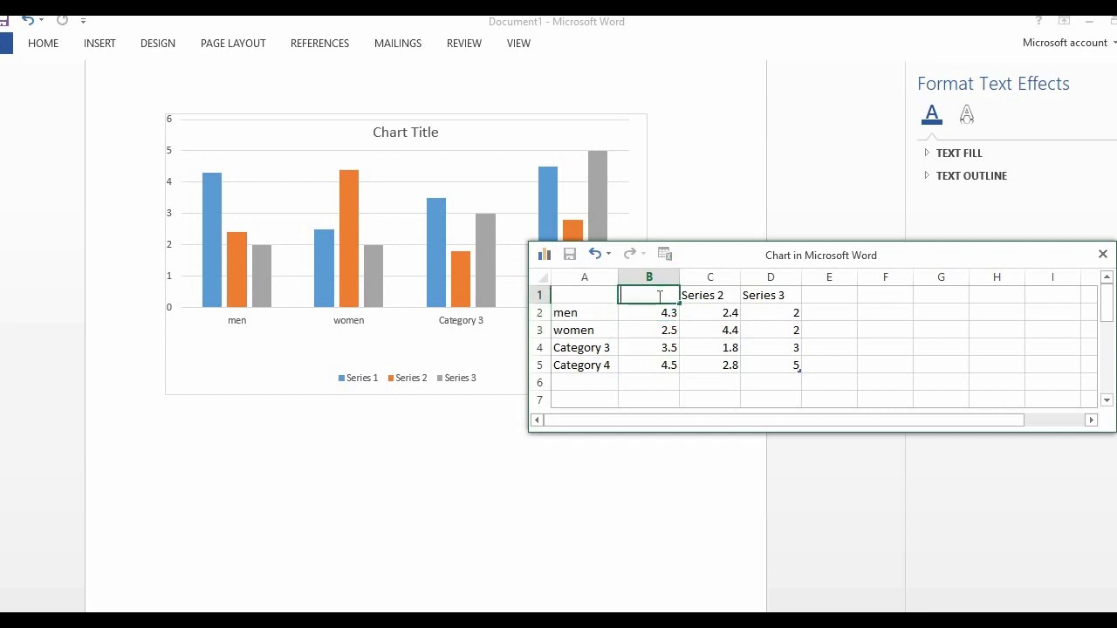
type("child")
left_click(697, 299)
key("BackSpace")
type("yong")
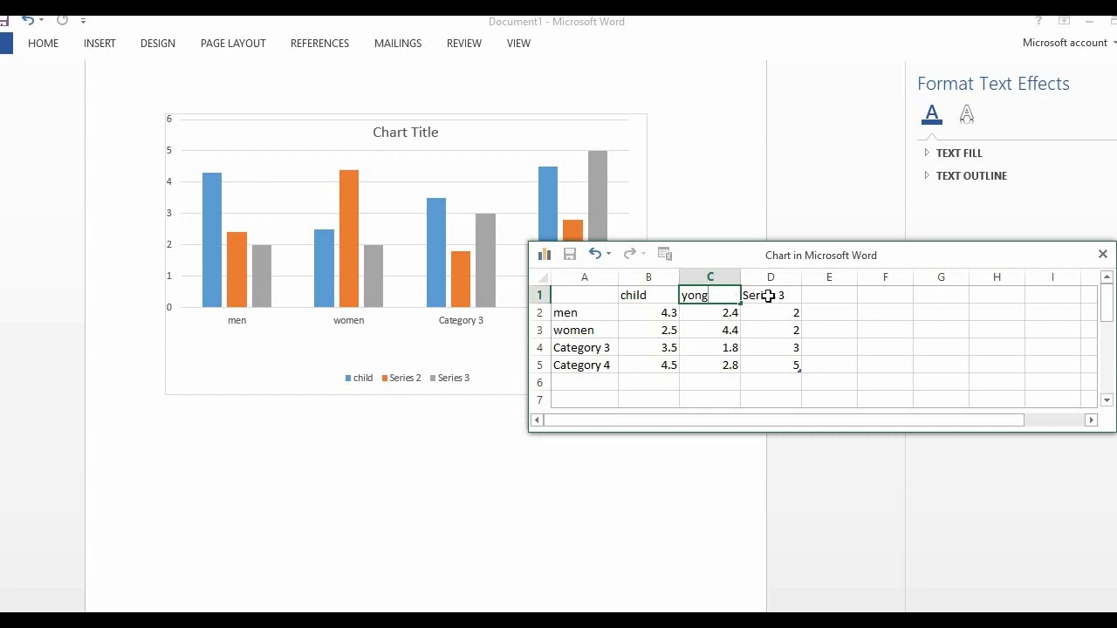
left_click(770, 301)
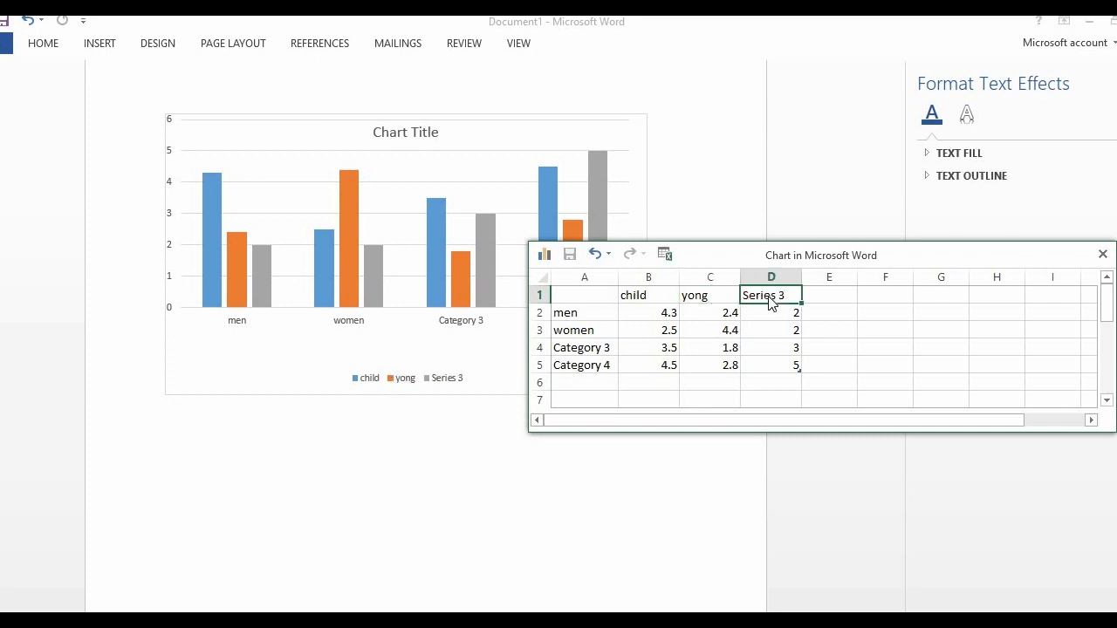
type("older")
left_click(762, 329)
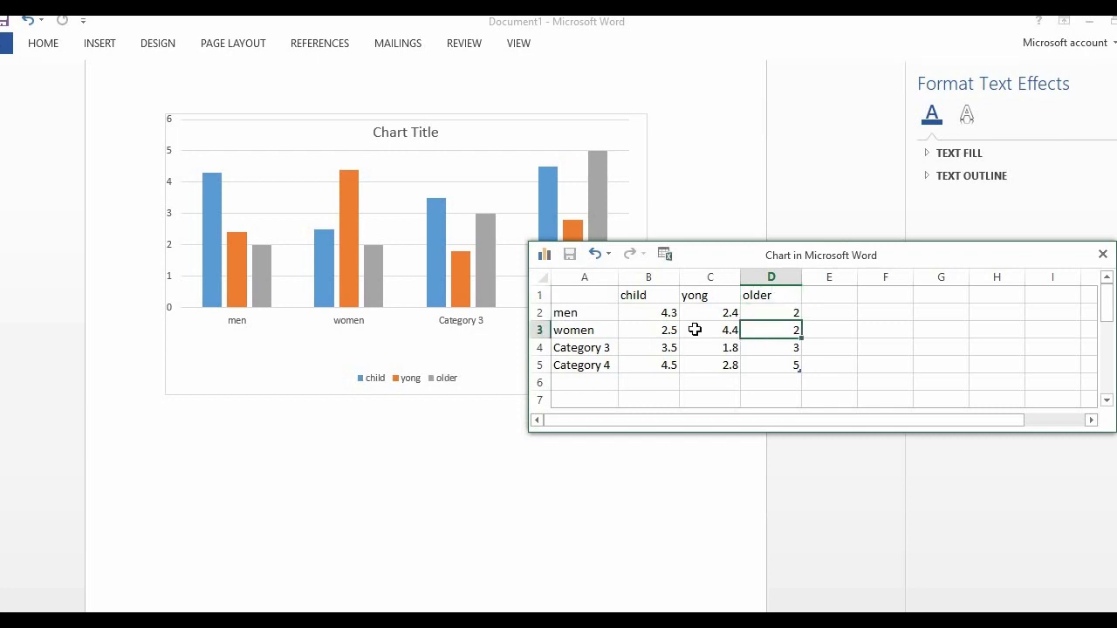
Set the child series values to 12 for men and 50 for women
left_click(647, 312)
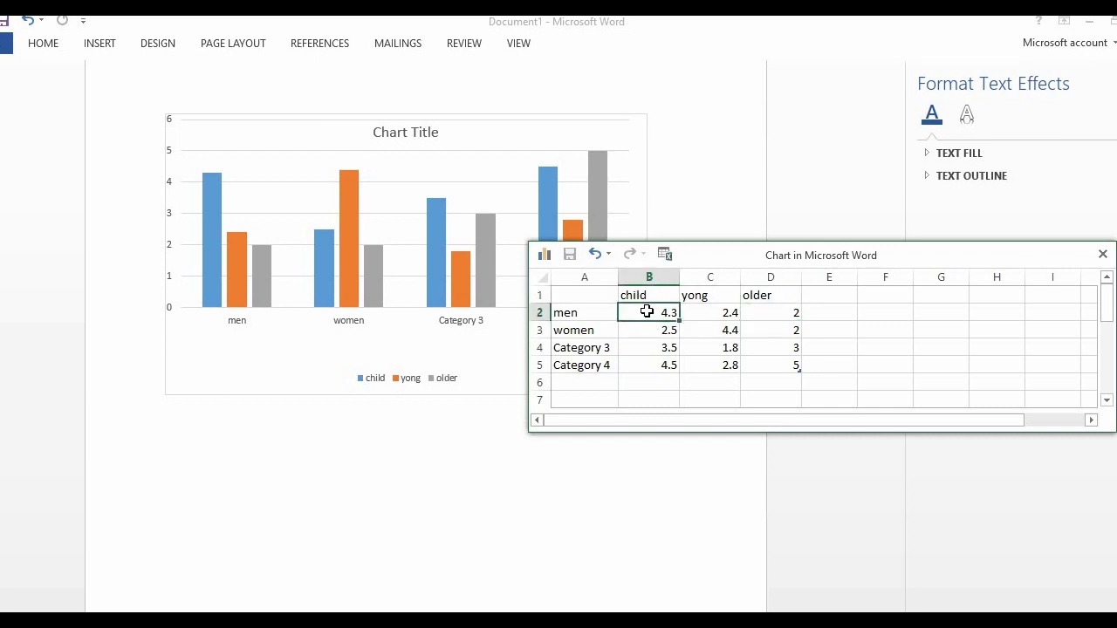
key("BackSpace")
type("12")
left_click(650, 331)
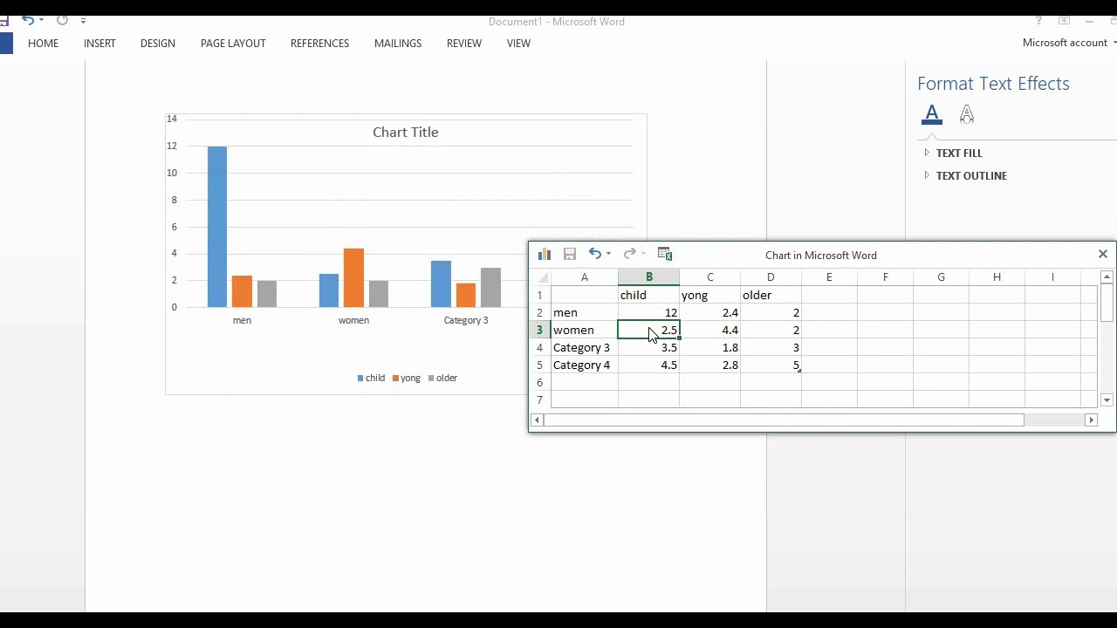
key("BackSpace")
type("50")
left_click(680, 342)
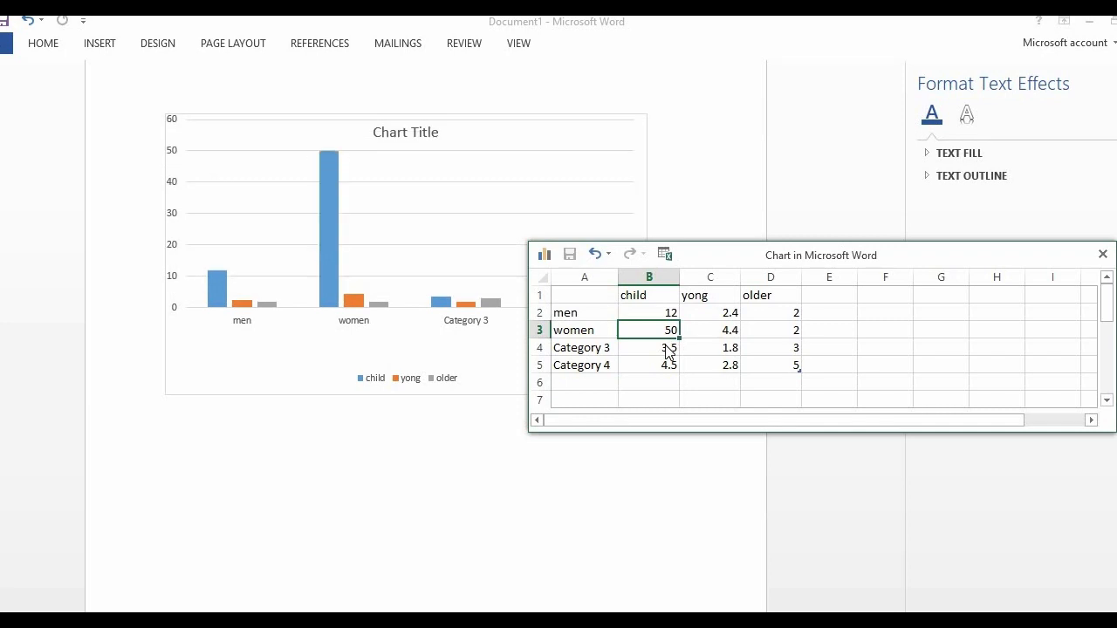
Set the yong series value for men to 85 in cell C2
left_click(716, 313)
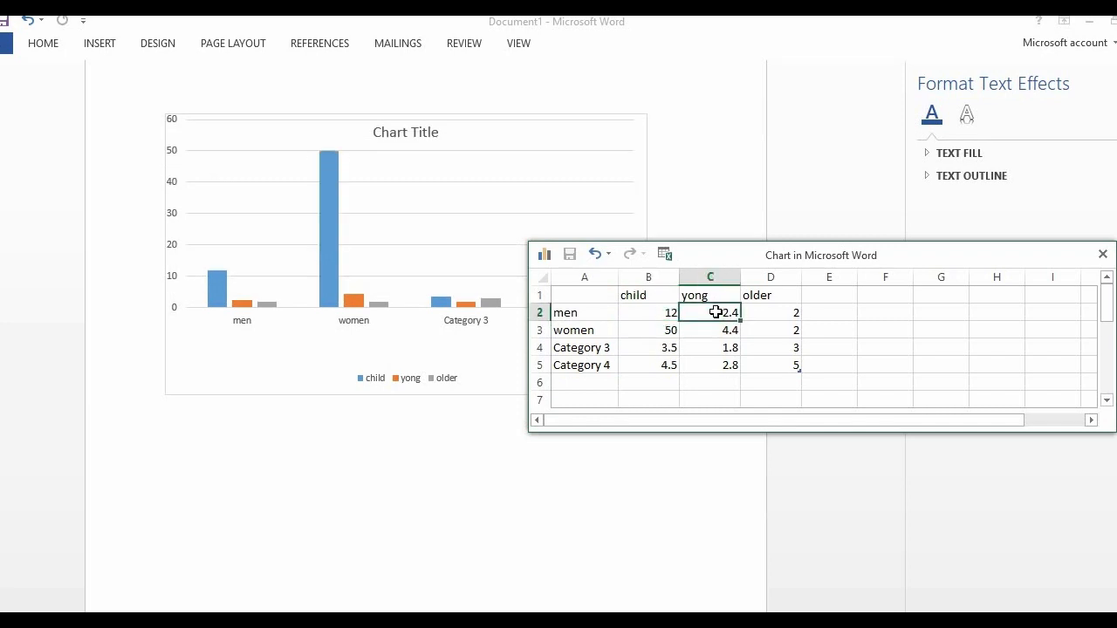
type("85")
left_click(720, 334)
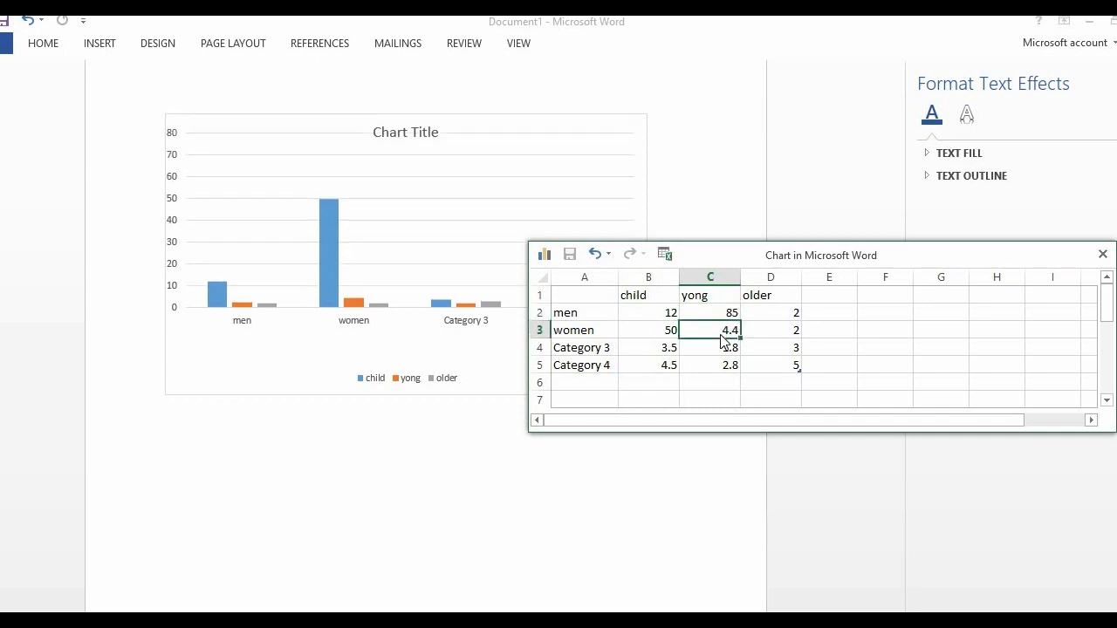
Set the yong series value for women to 64 and the older series value for men to 25
type("64")
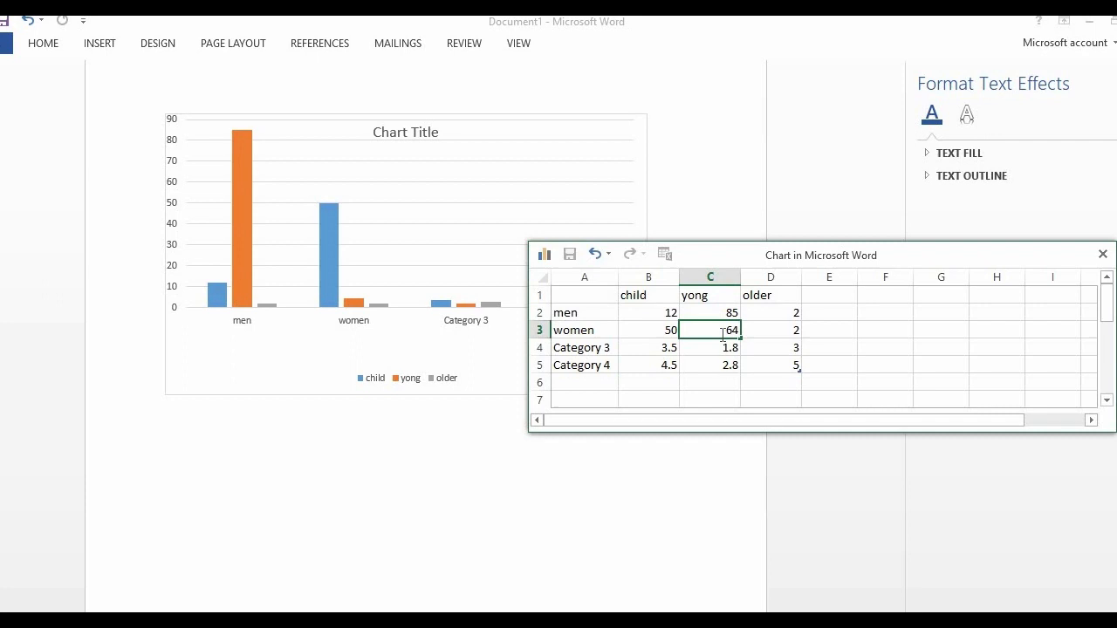
left_click(785, 316)
type("5")
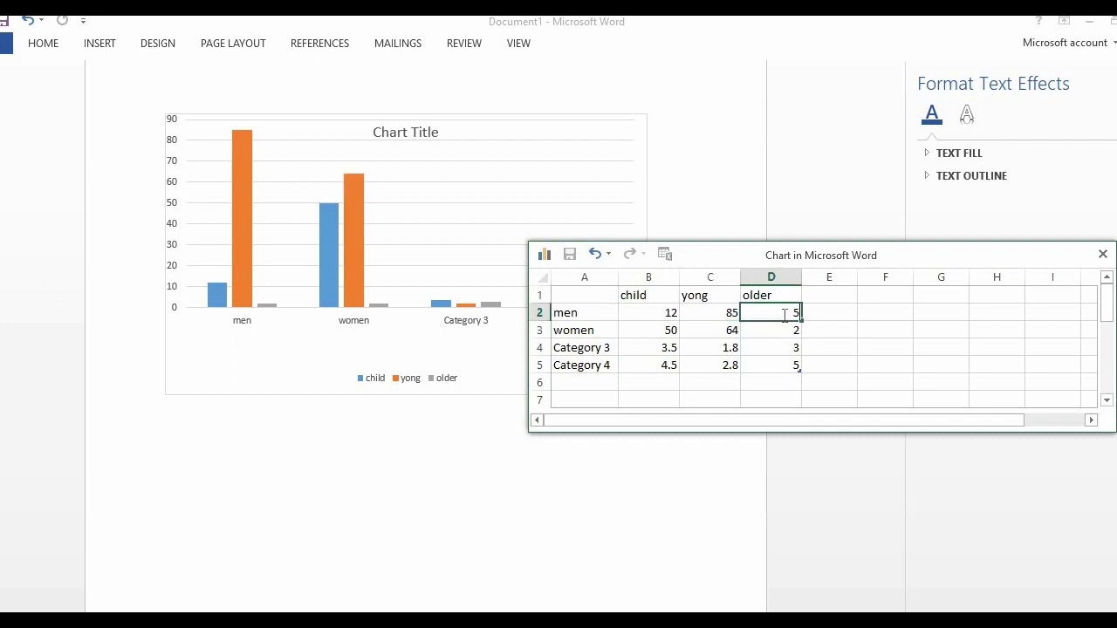
key("BackSpace")
type("25")
Set the older series value for women to 69 and close the chart's data sheet
left_click(779, 335)
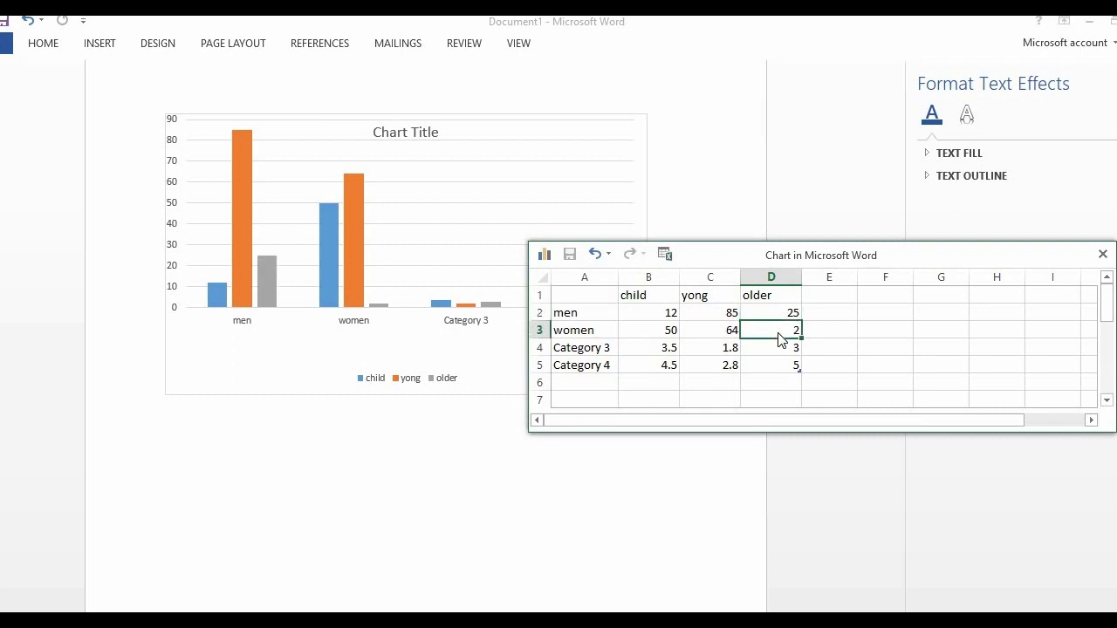
type("699")
key("BackSpace")
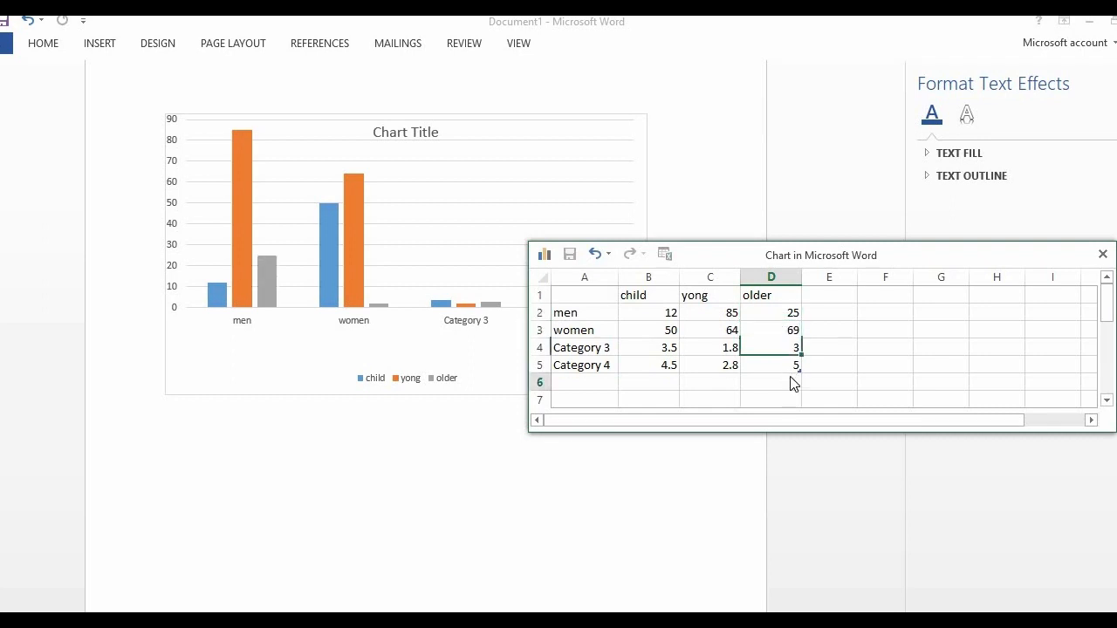
left_click(790, 381)
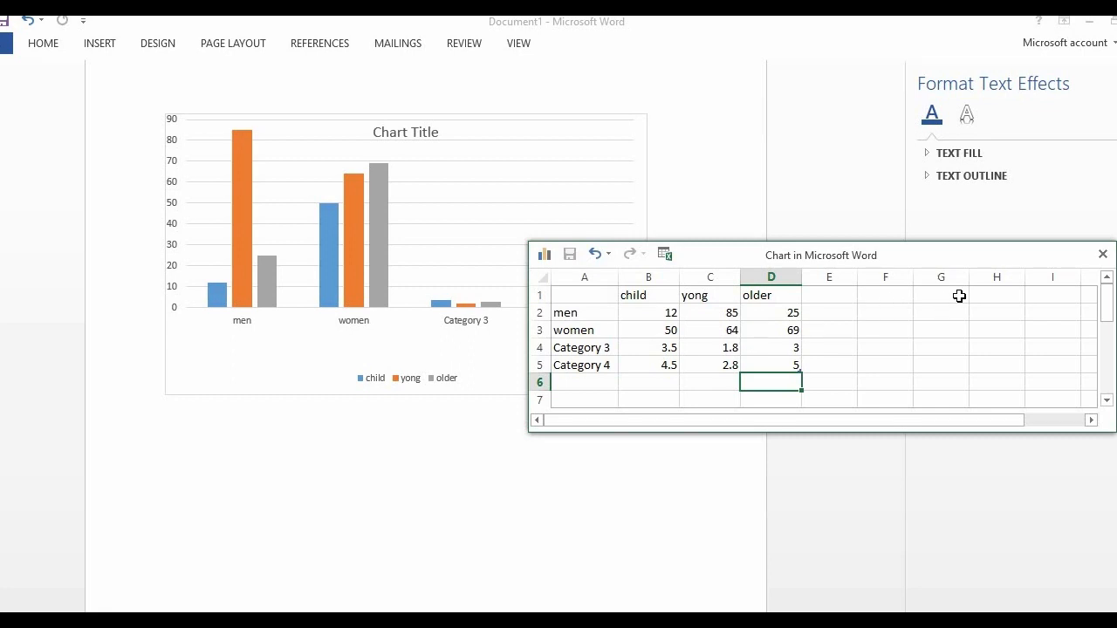
left_click(1104, 253)
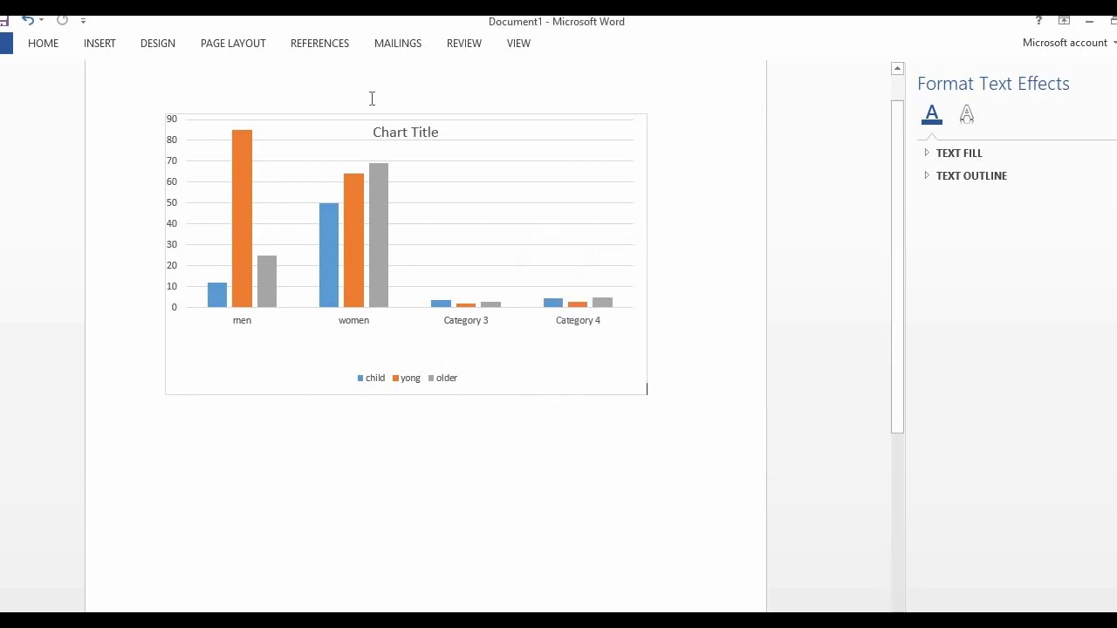
Examine the Screenshot tool's available windows and its Screen Clipping option
left_click(110, 45)
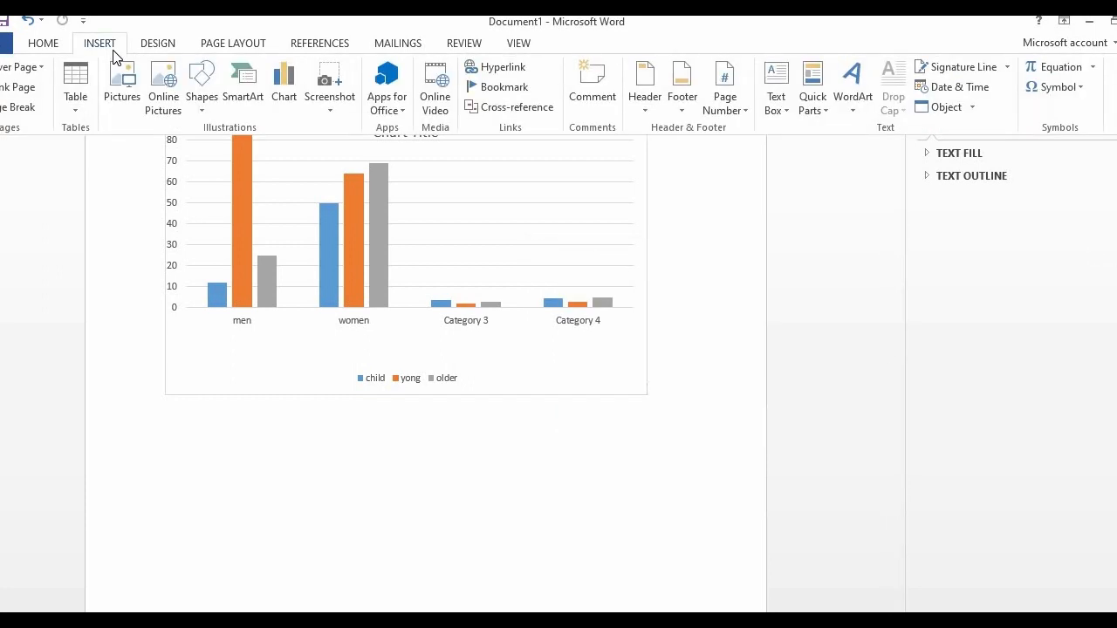
left_click(330, 109)
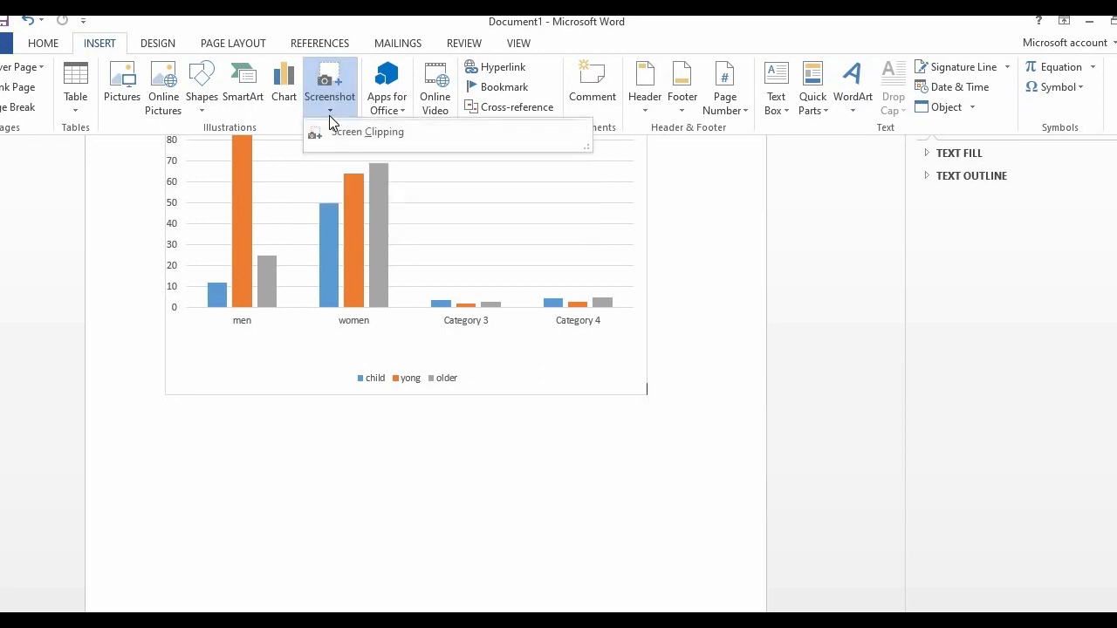
left_click(329, 115)
left_click(329, 111)
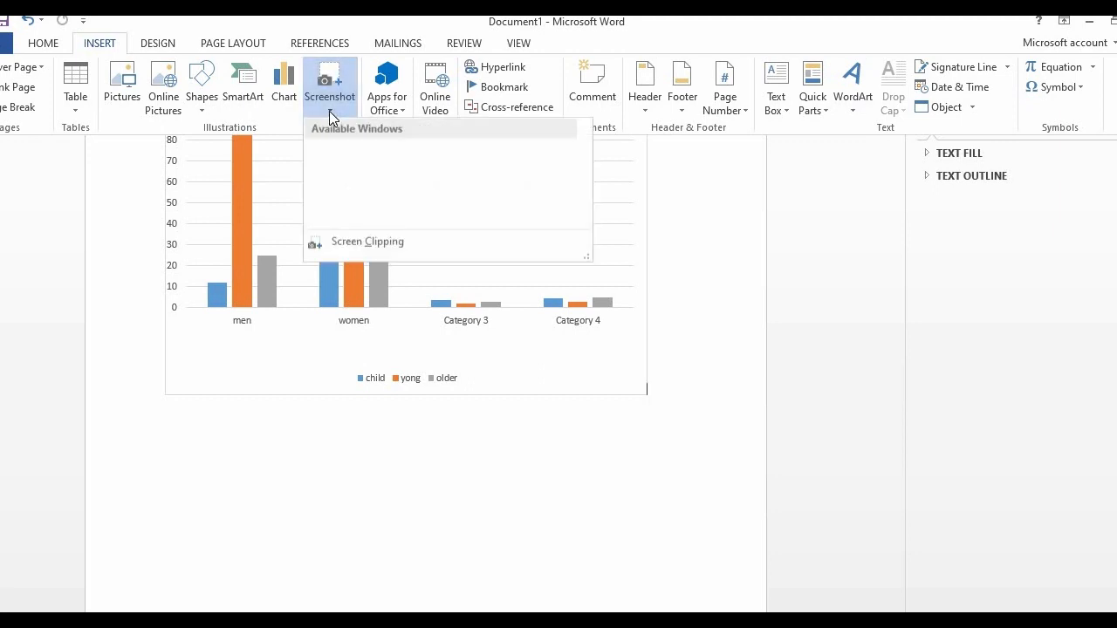
left_click(329, 111)
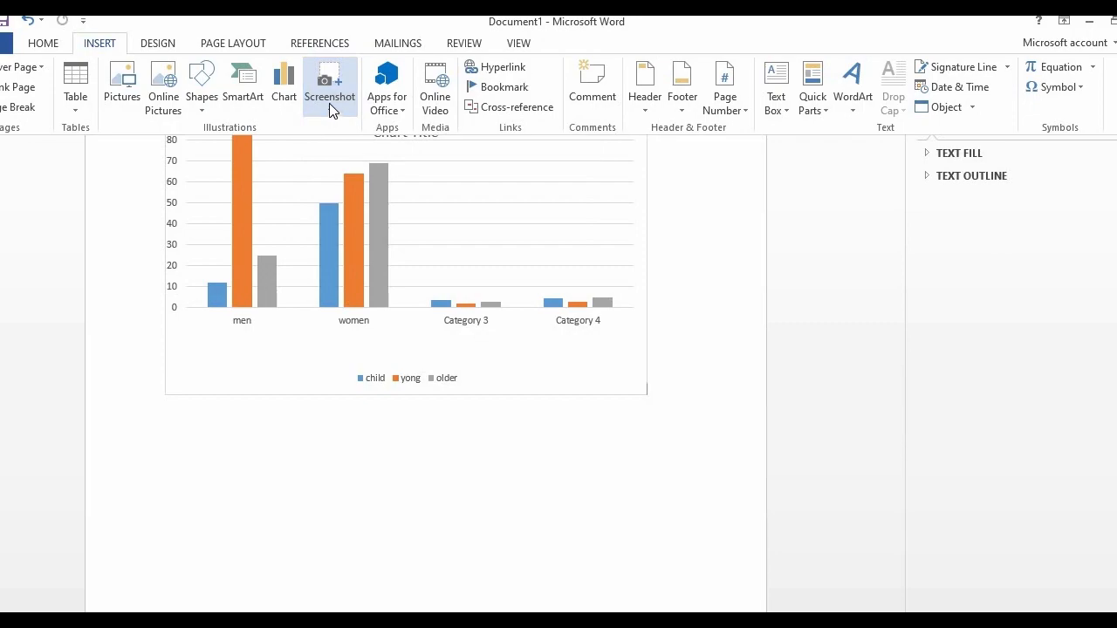
left_click(332, 110)
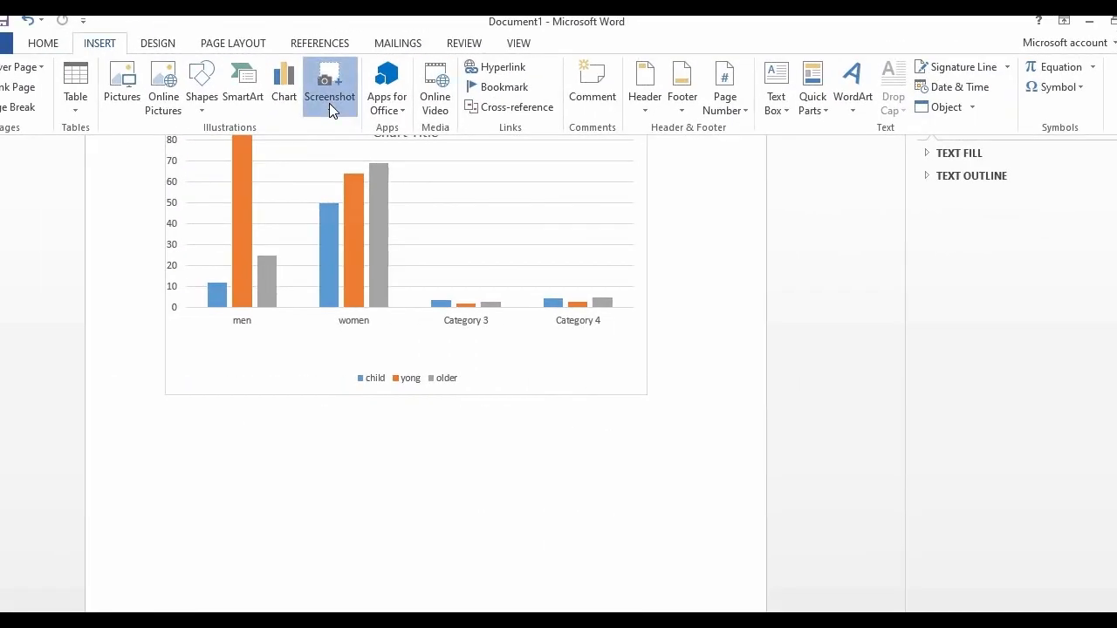
left_click(329, 102)
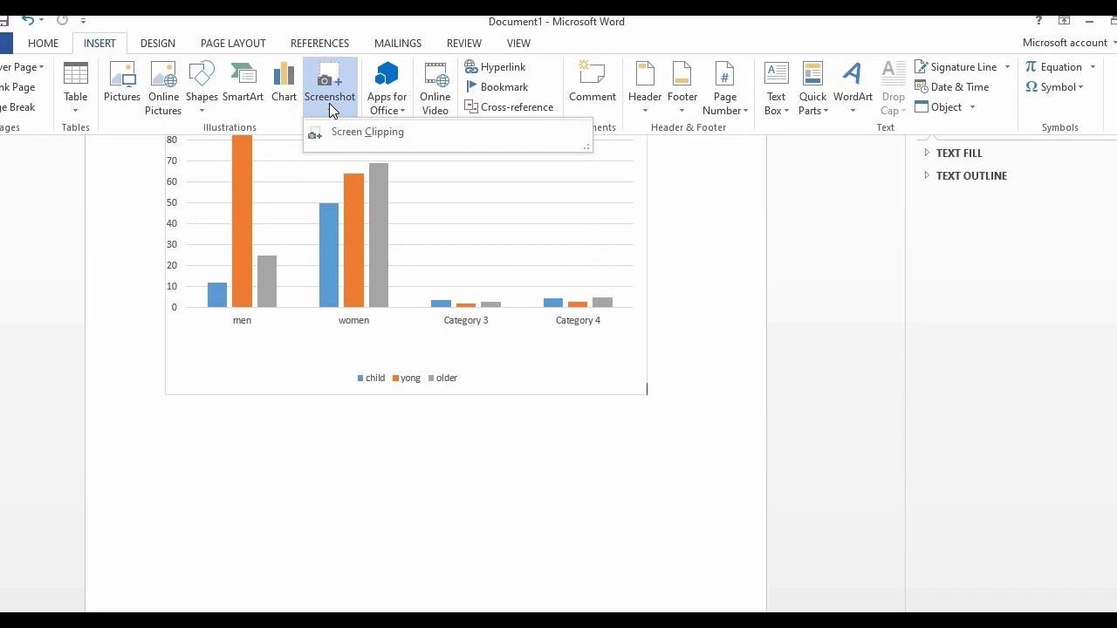
left_click(698, 318)
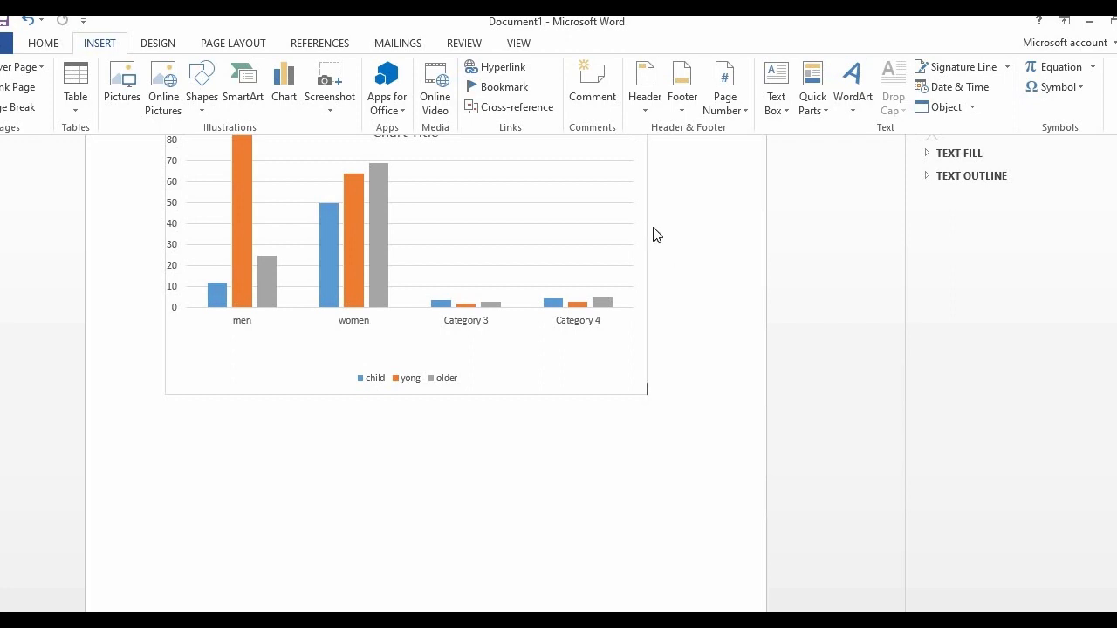
Add a comment reading "yong" to the chart
left_click(577, 78)
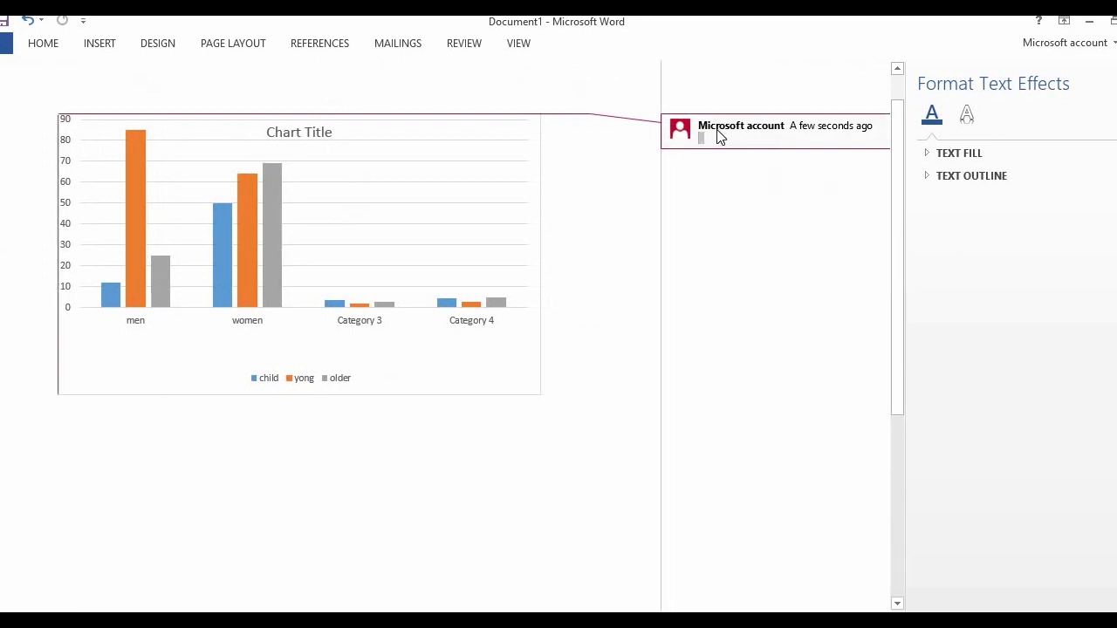
type("yong")
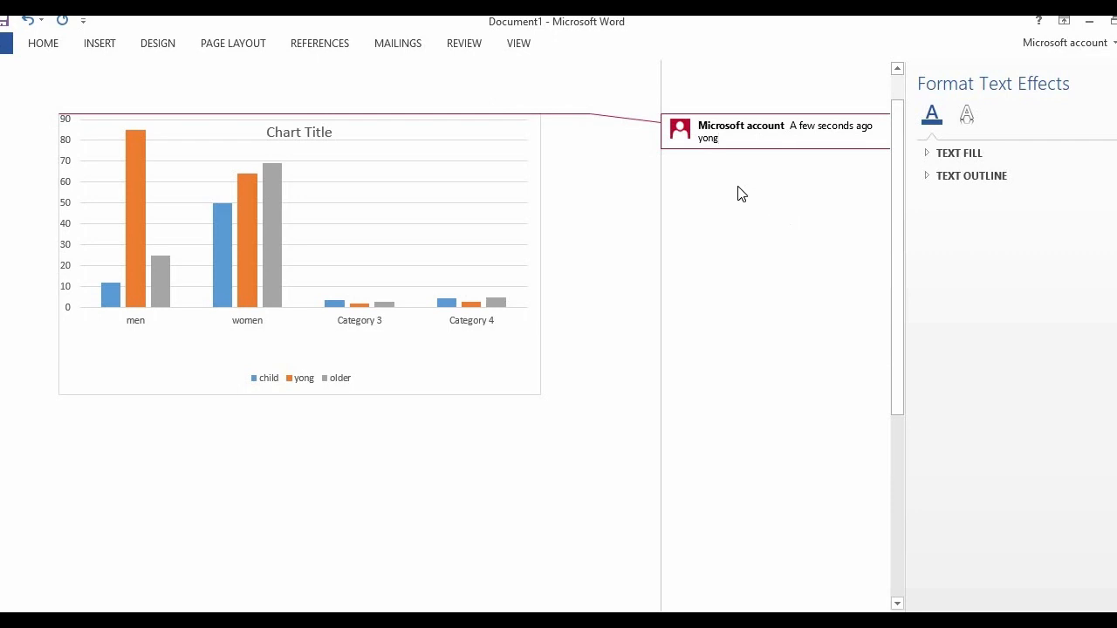
Add an empty second comment under the "yong" comment and return to the document body
left_click(78, 42)
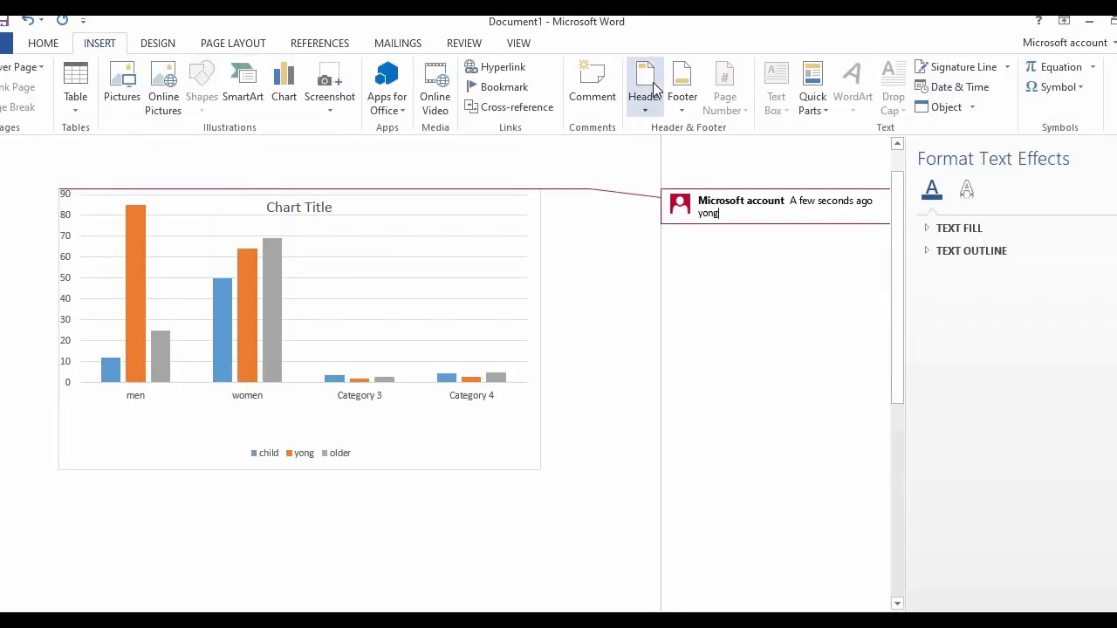
left_click(586, 101)
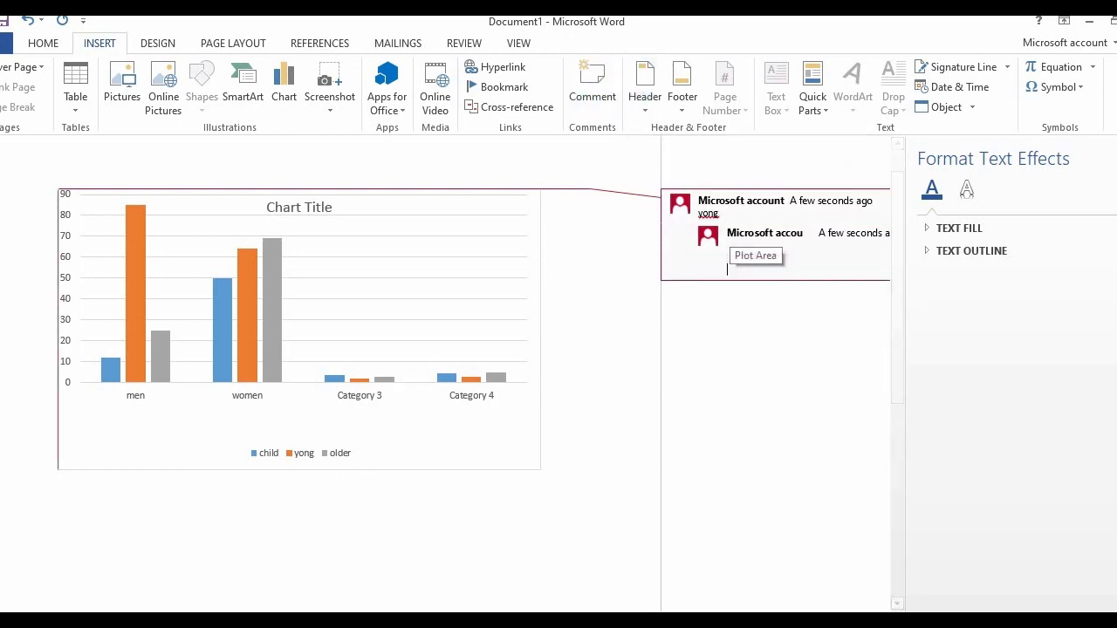
left_click(735, 229)
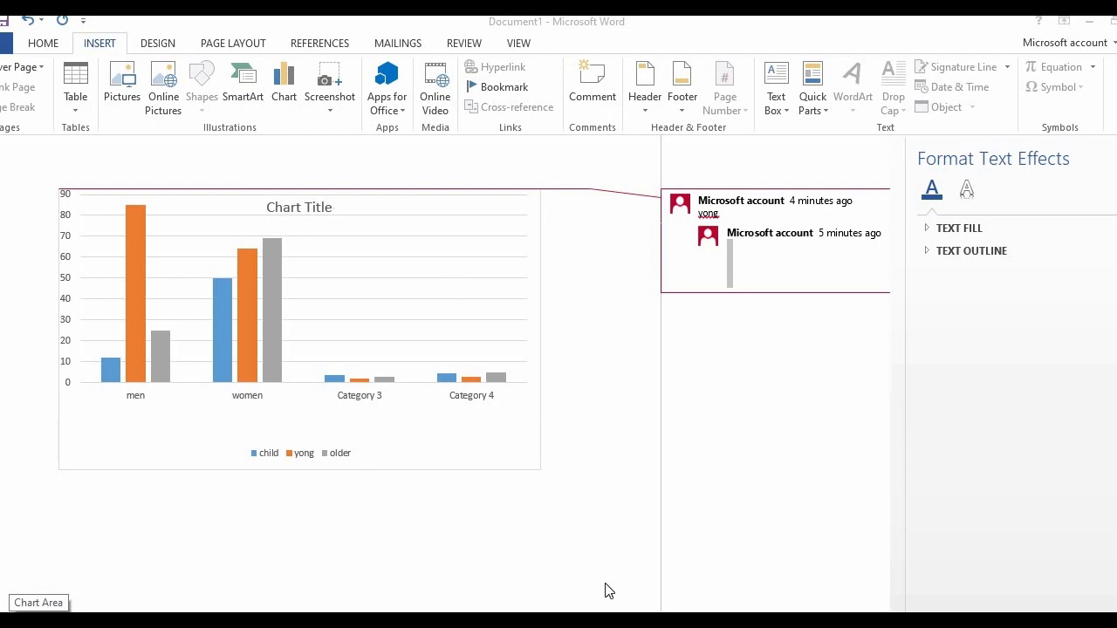
left_click(573, 509)
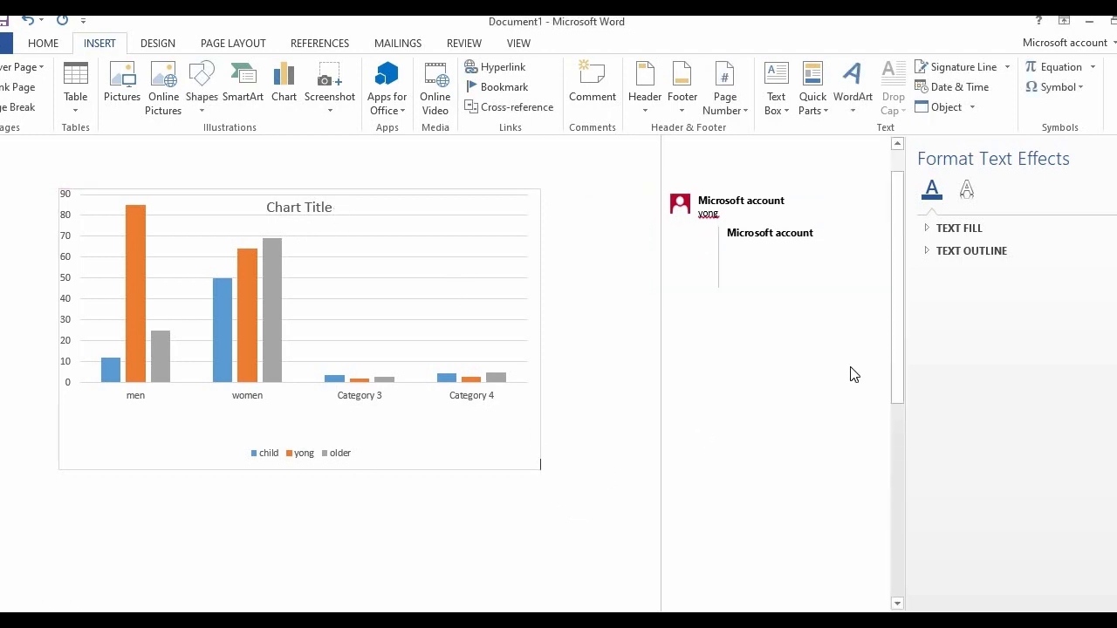
Start a new empty paragraph below the chart
left_click_drag(899, 378, 885, 509)
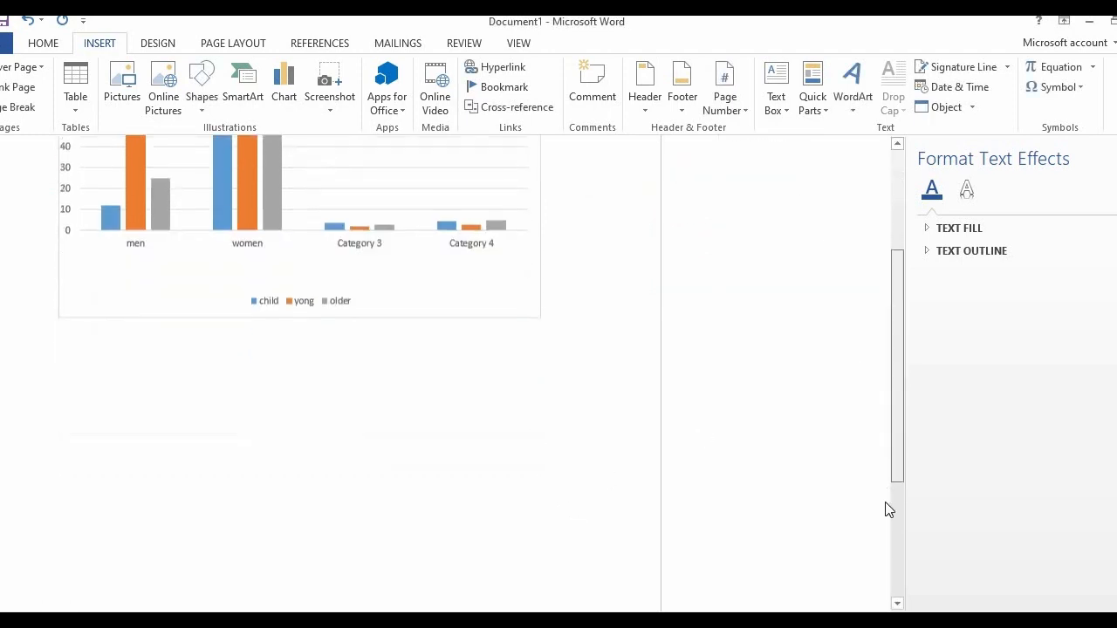
left_click(314, 345)
left_click(635, 336)
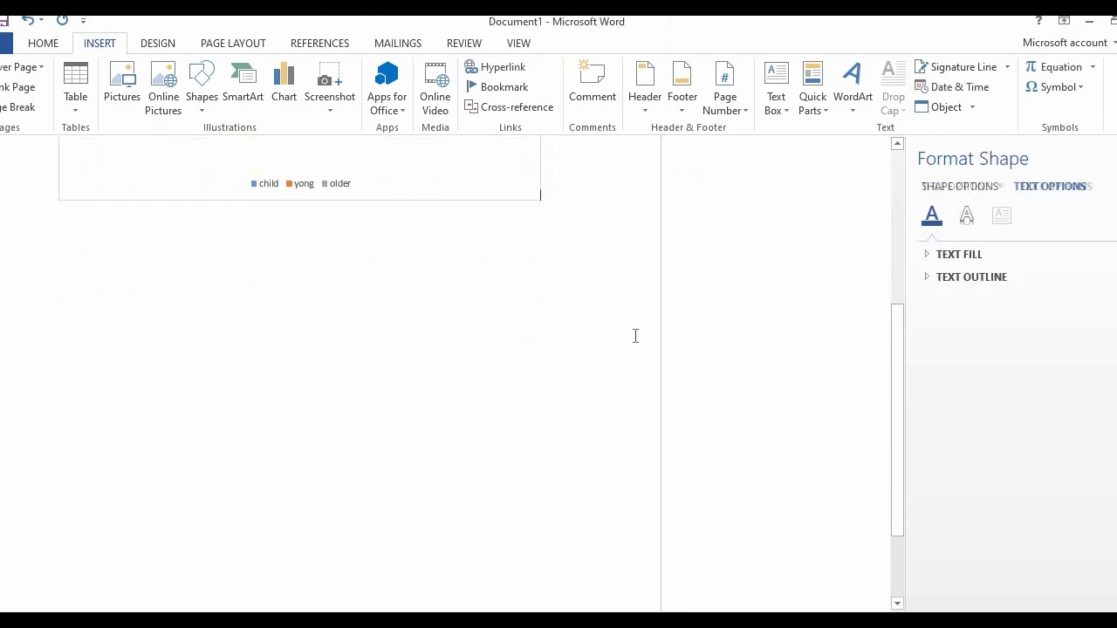
key("Return")
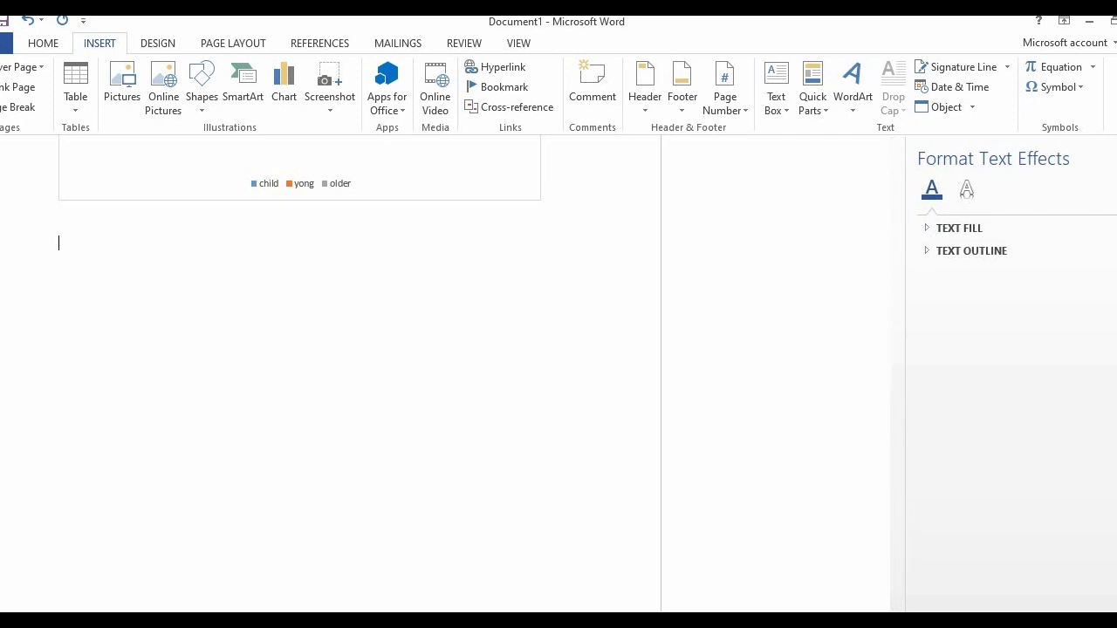
Insert a new equation with a stacked fraction in the paragraph below the chart
left_click(1054, 73)
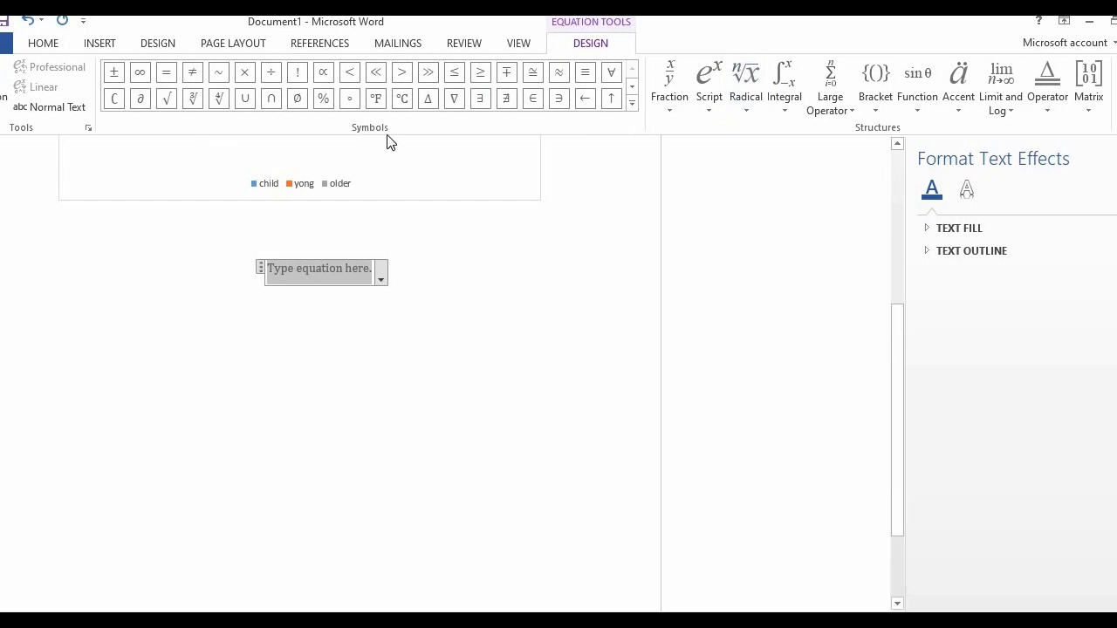
left_click(678, 112)
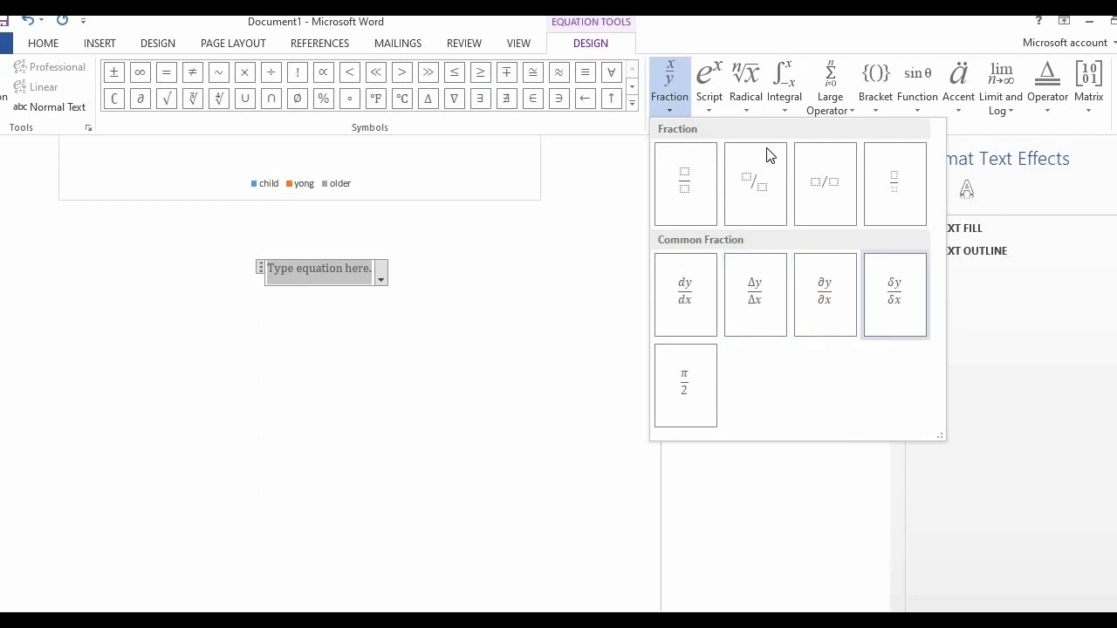
left_click(684, 192)
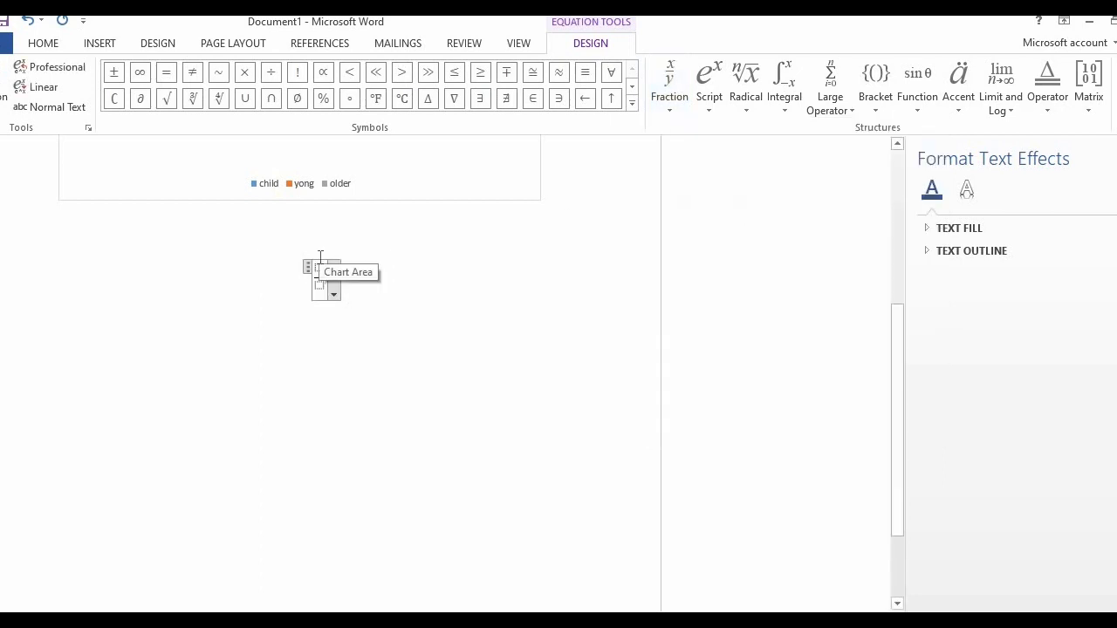
Delete the stacked fraction equation below the chart
key("BackSpace")
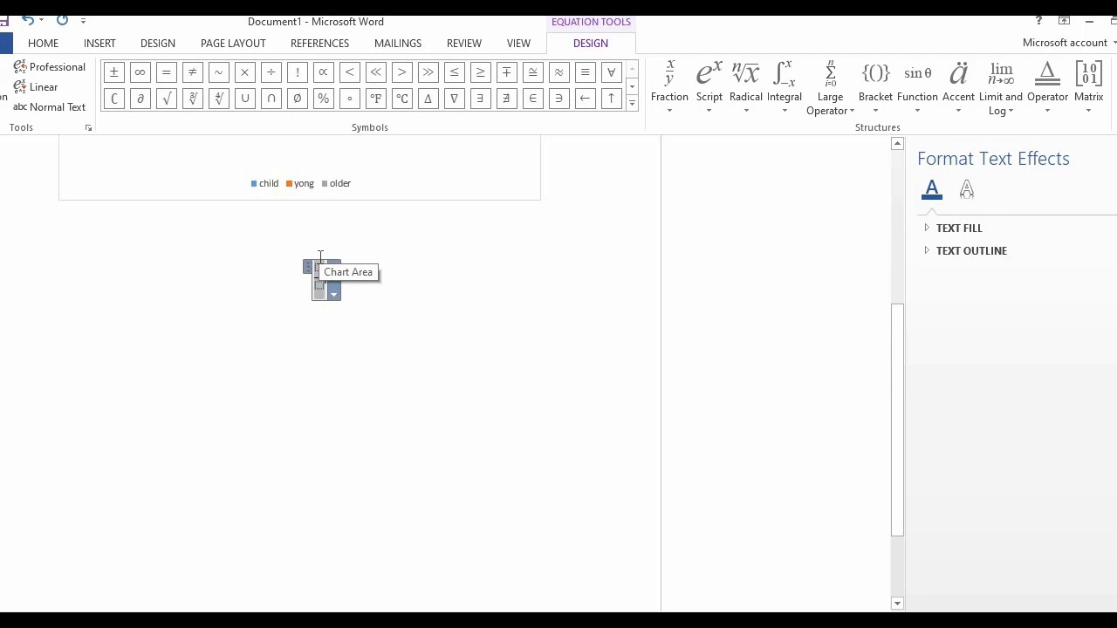
left_click(320, 256)
left_click(322, 271)
right_click(321, 271)
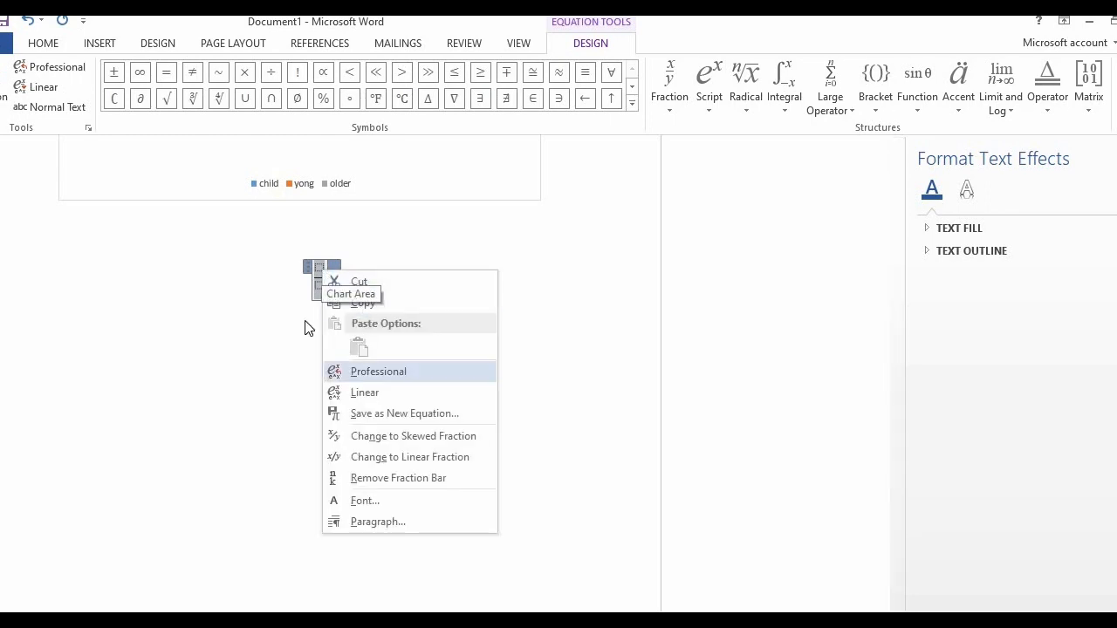
left_click(330, 280)
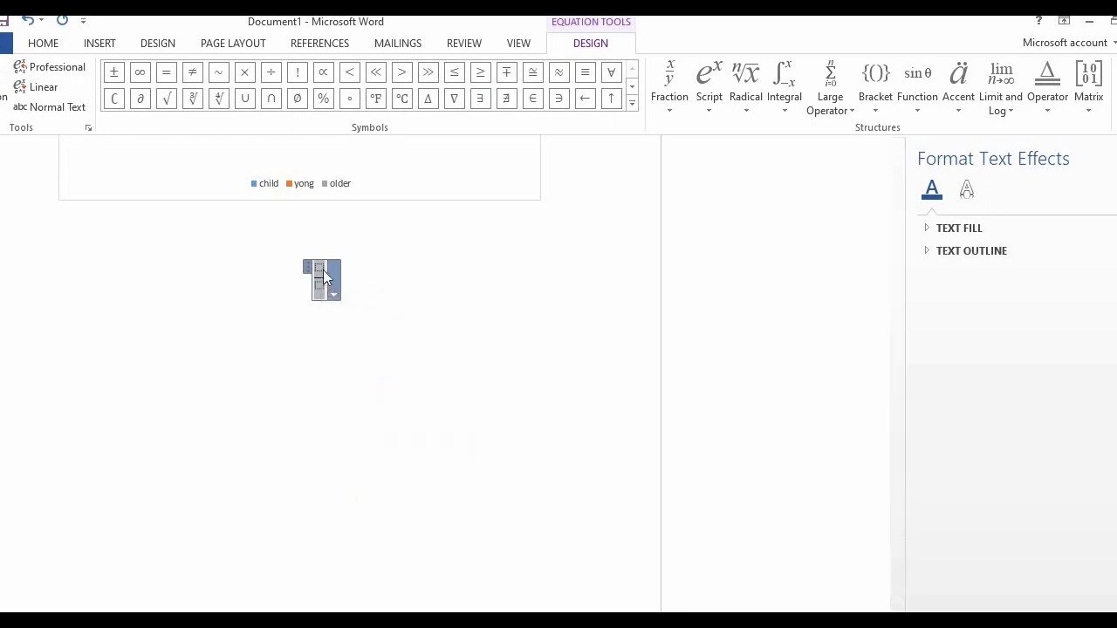
left_click(321, 271)
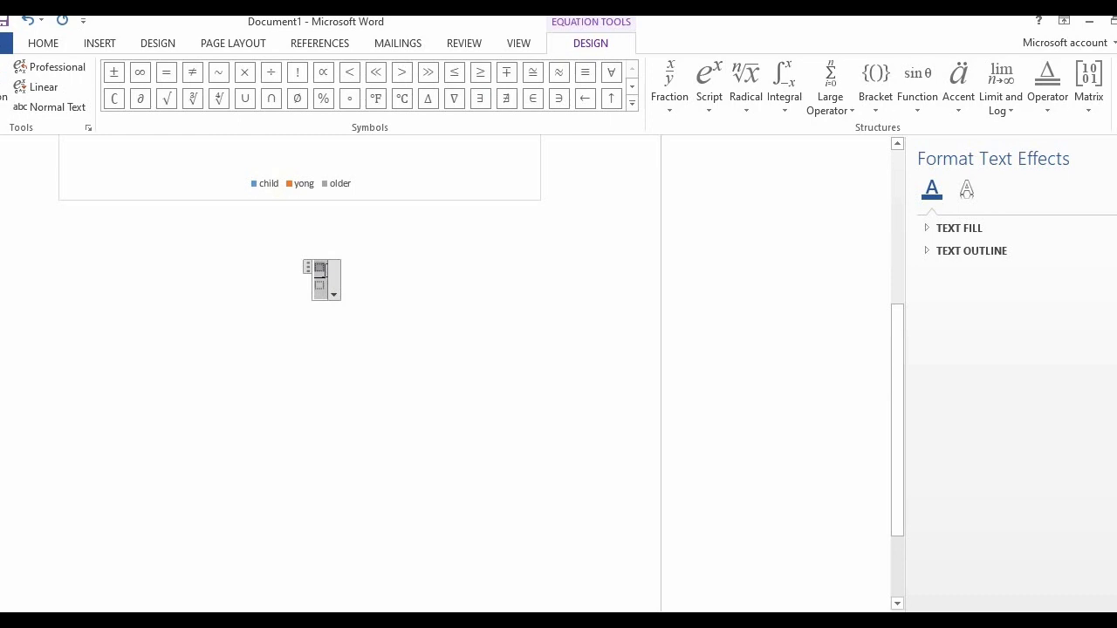
double_click(324, 271)
key("Delete")
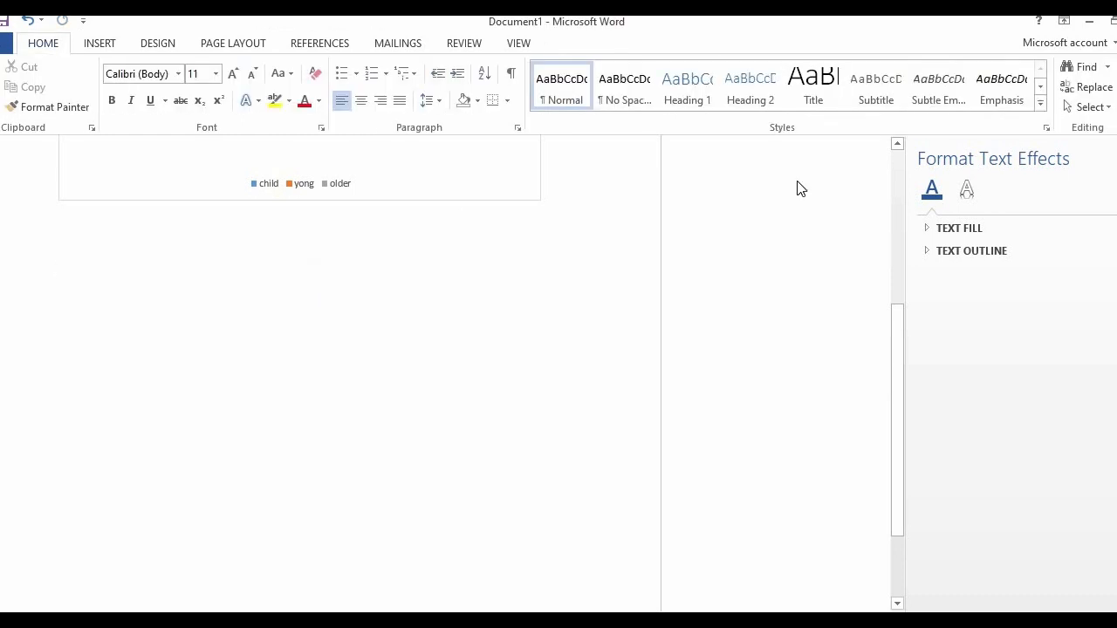
Insert a new equation with an empty stacked fraction in the paragraph below the chart
left_click(92, 42)
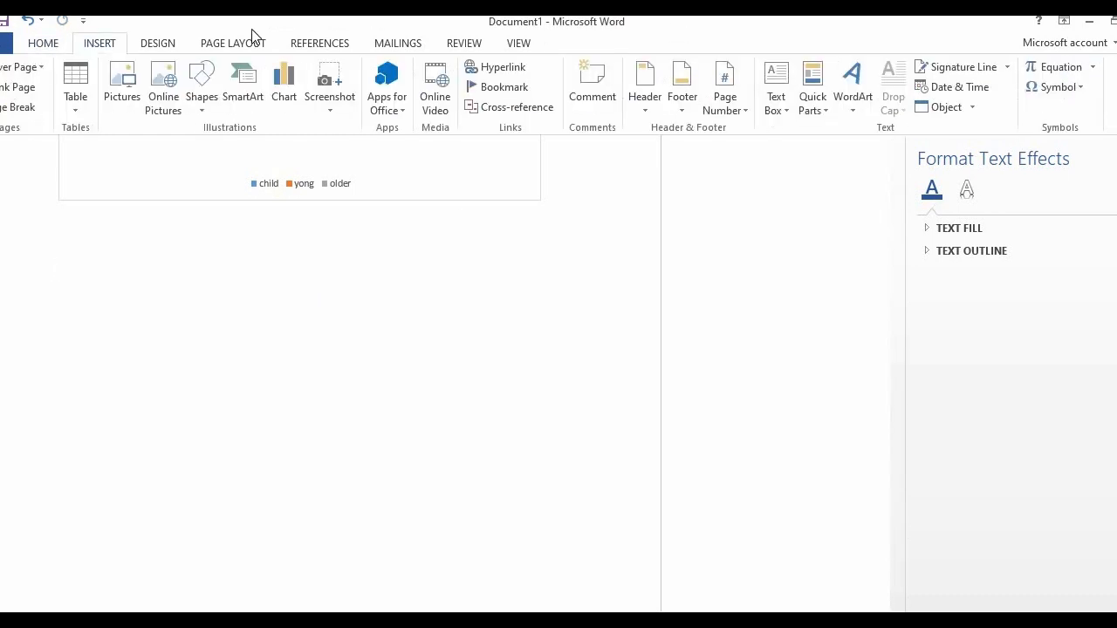
left_click(1051, 67)
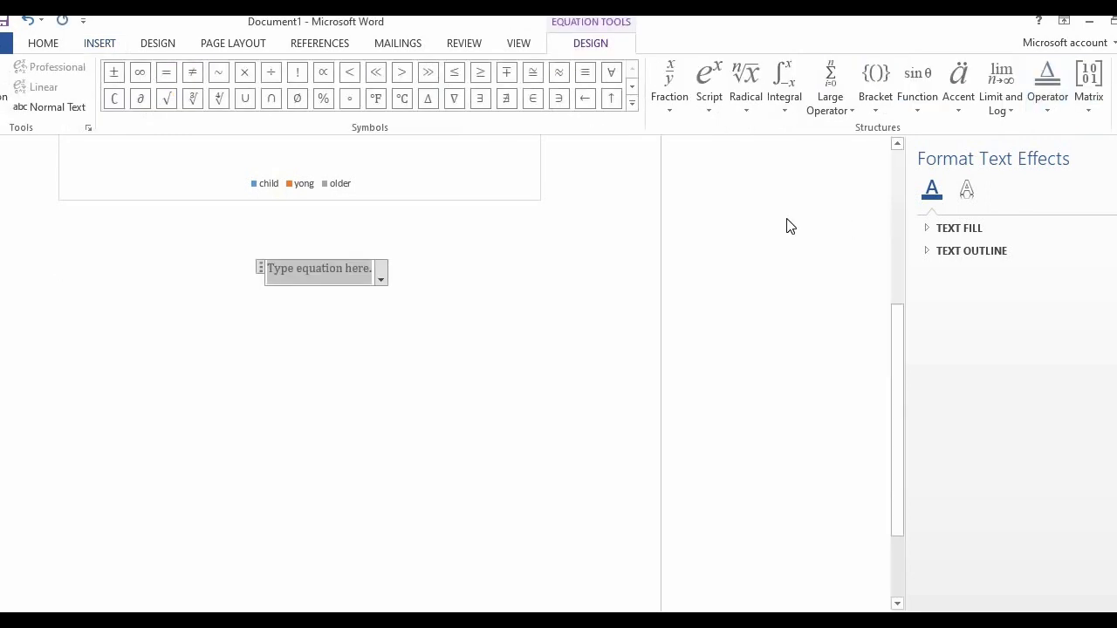
left_click(675, 78)
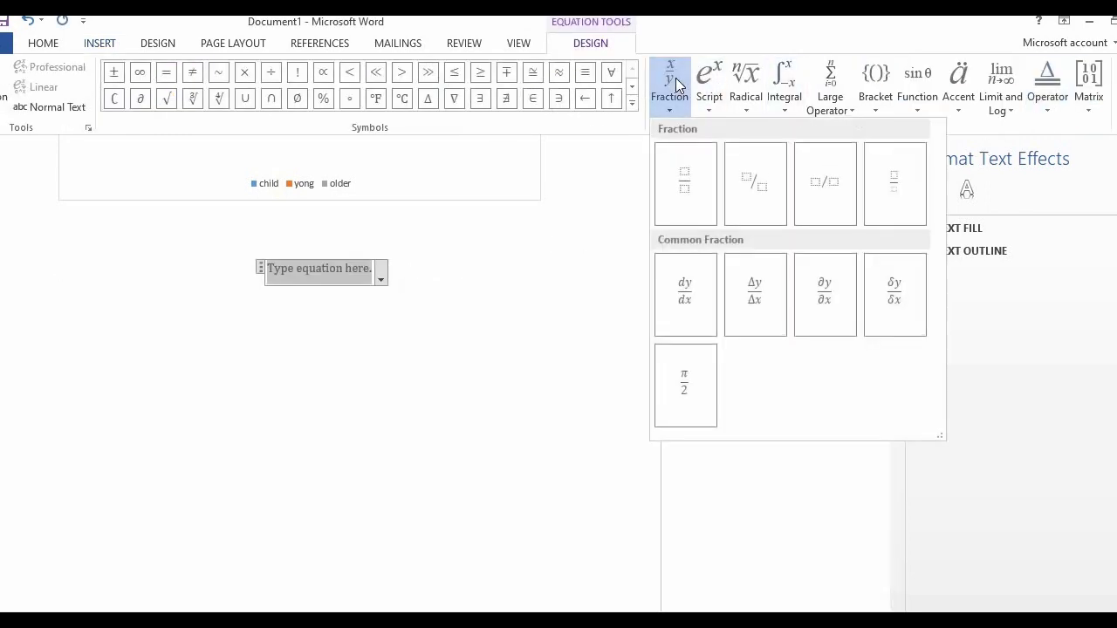
left_click(685, 189)
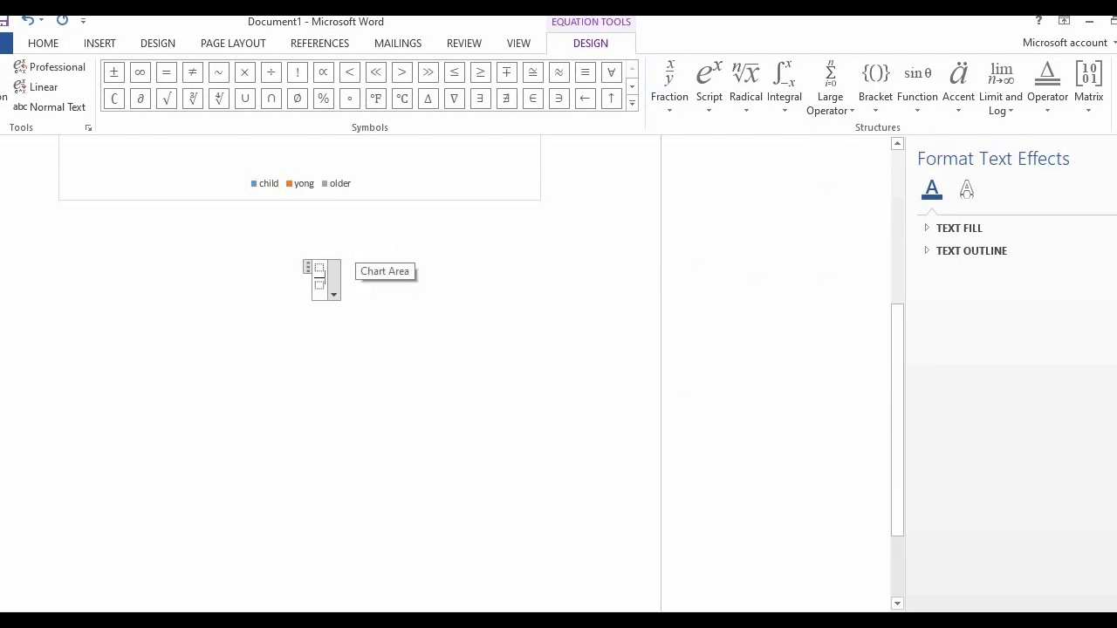
type("x")
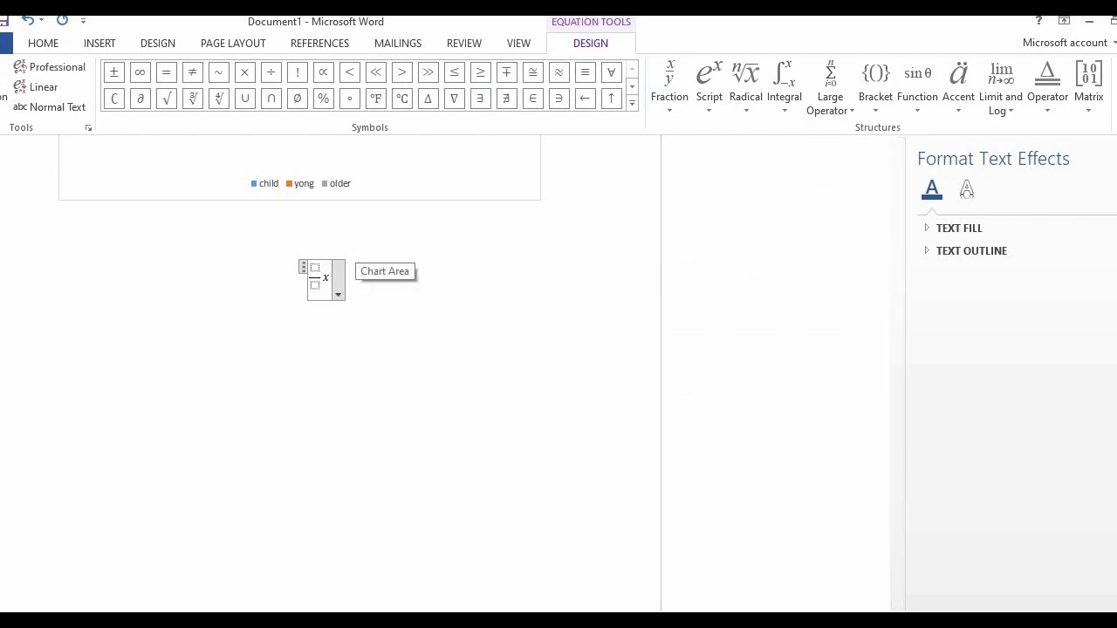
key("BackSpace")
key("BackSpace")
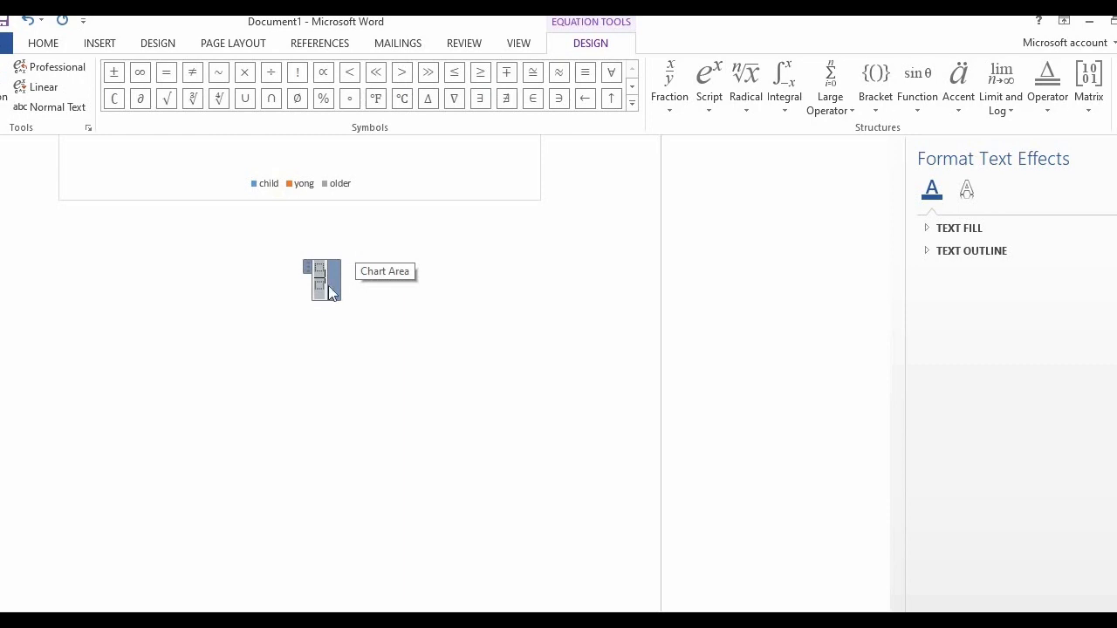
right_click(319, 272)
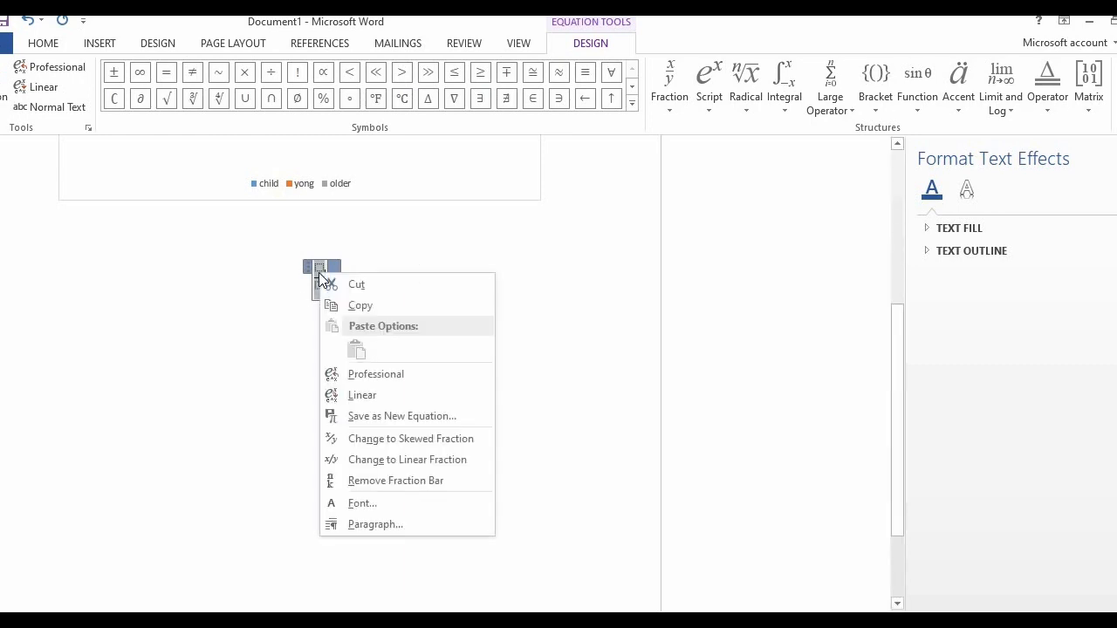
left_click(295, 297)
left_click_drag(320, 274, 319, 343)
Fill the stacked fraction with x as the numerator and y as the denominator
left_click(320, 269)
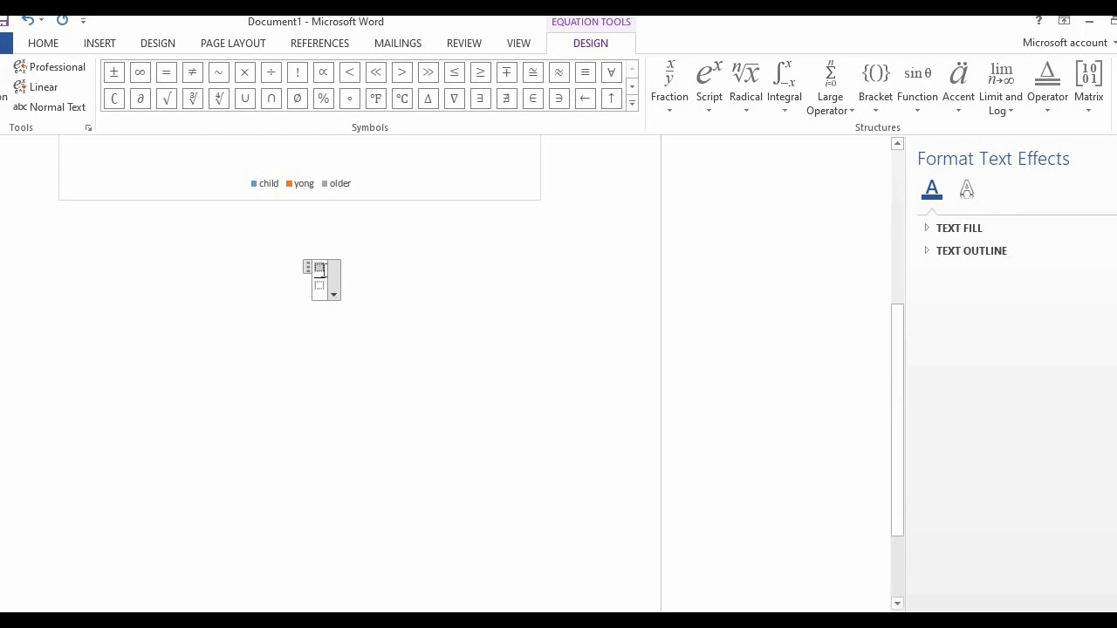
type("x")
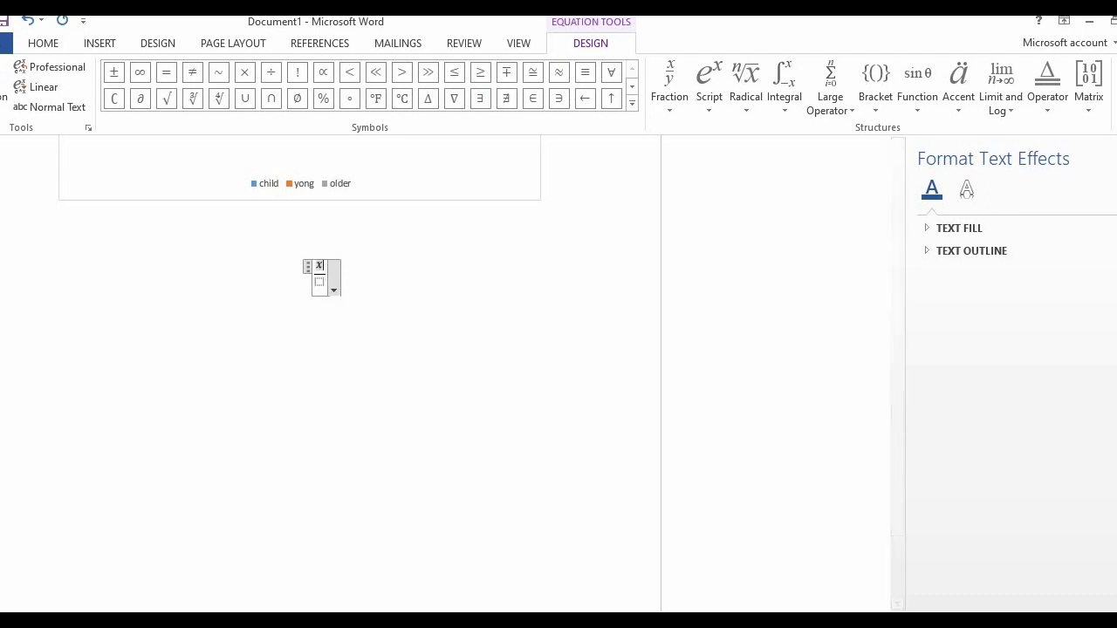
left_click(319, 283)
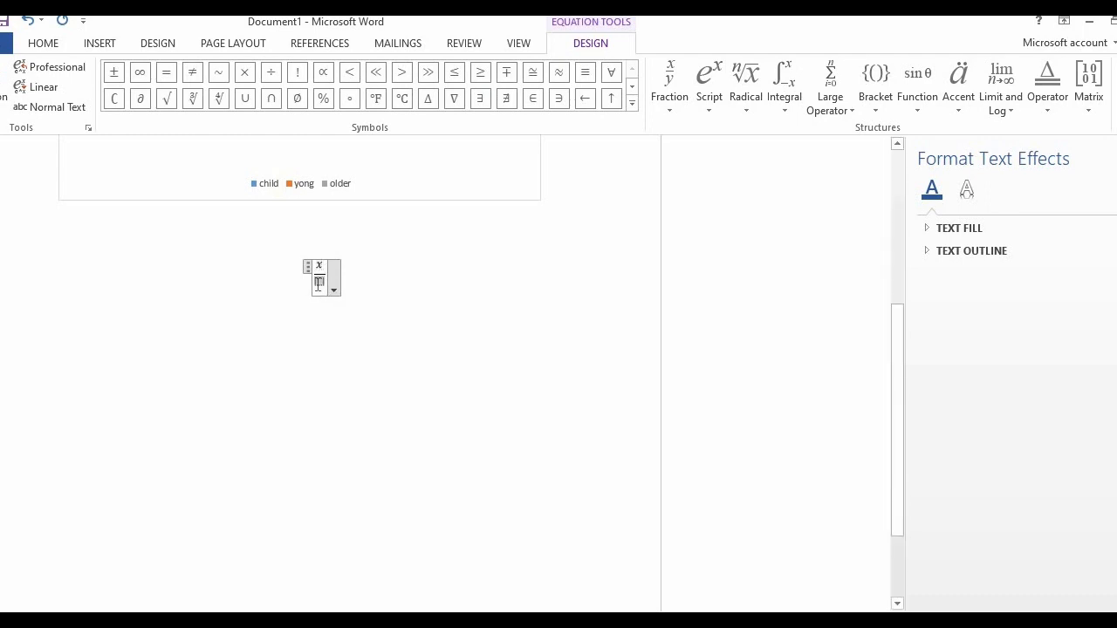
type("y")
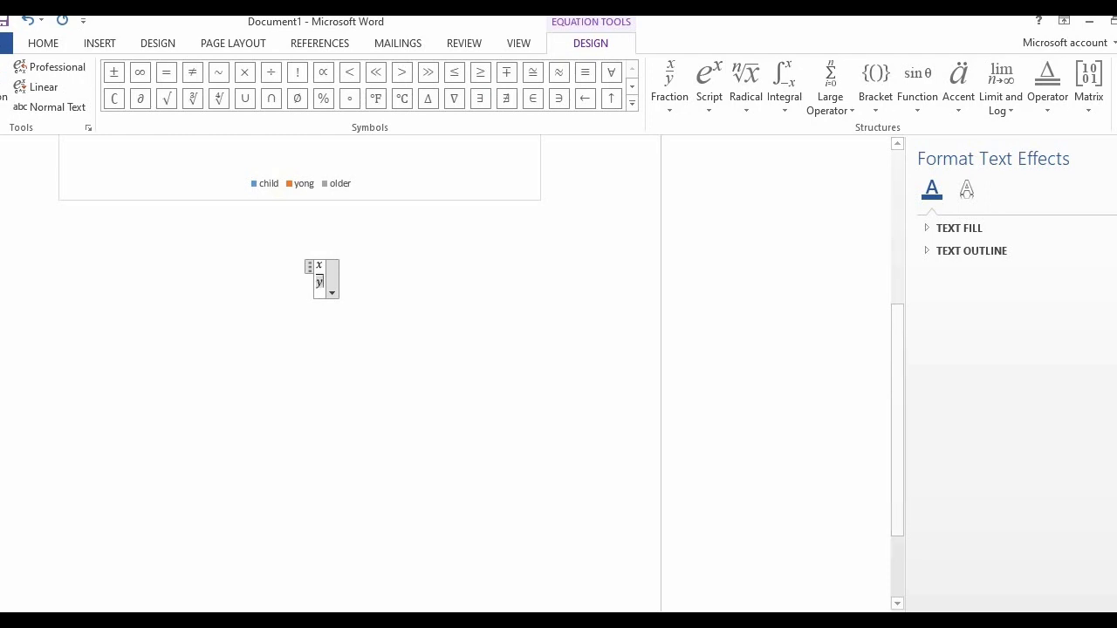
Set the justification of the fraction equation to Left
left_click(333, 294)
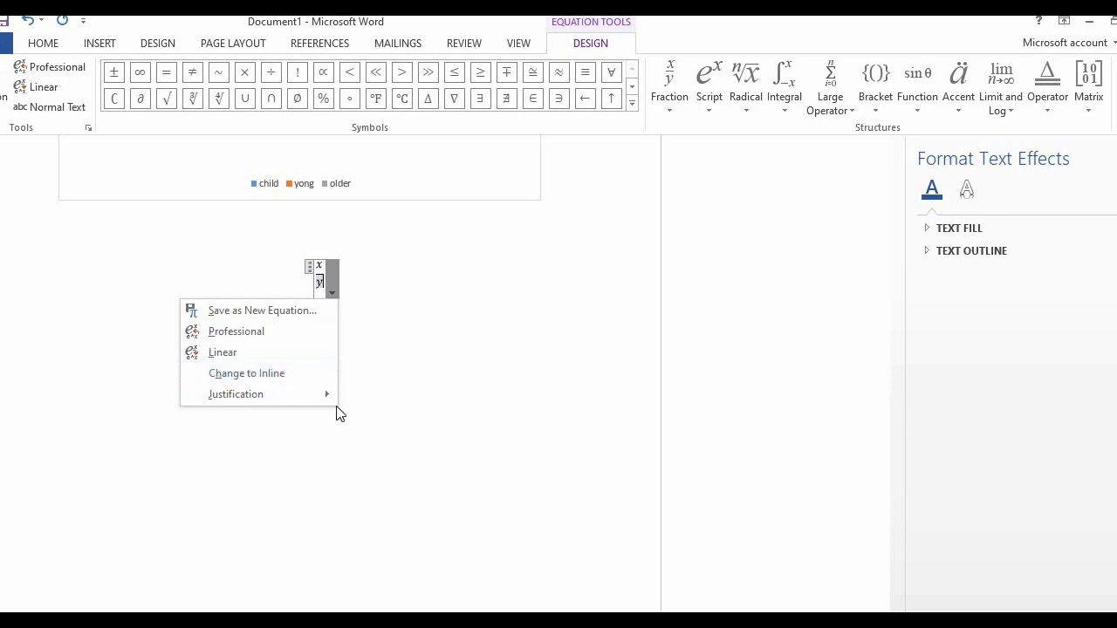
mouse_move(327, 401)
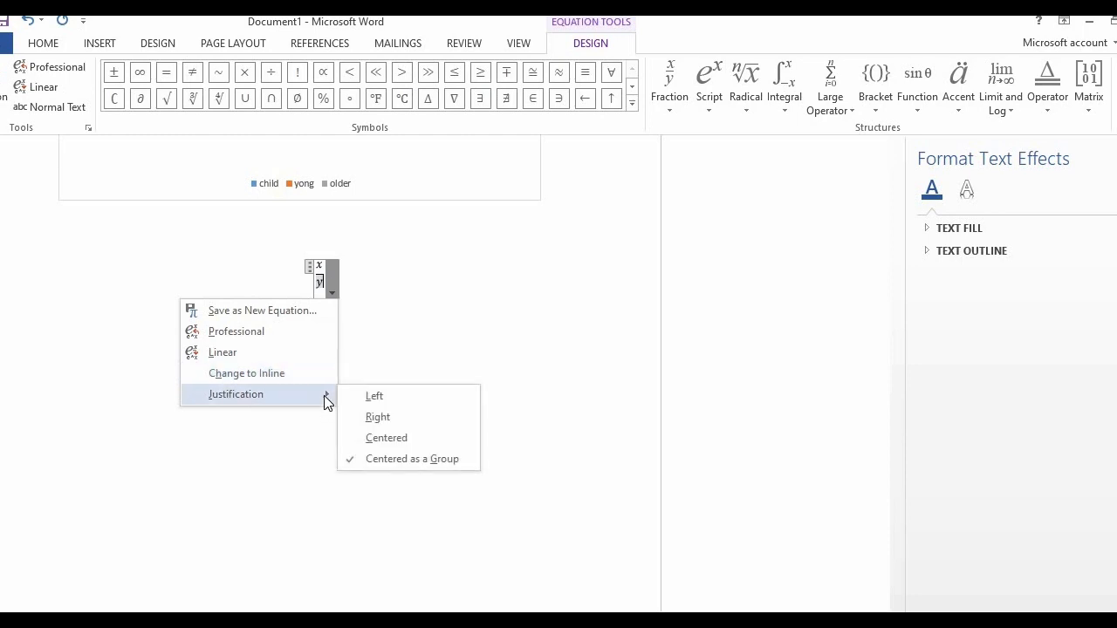
left_click(388, 403)
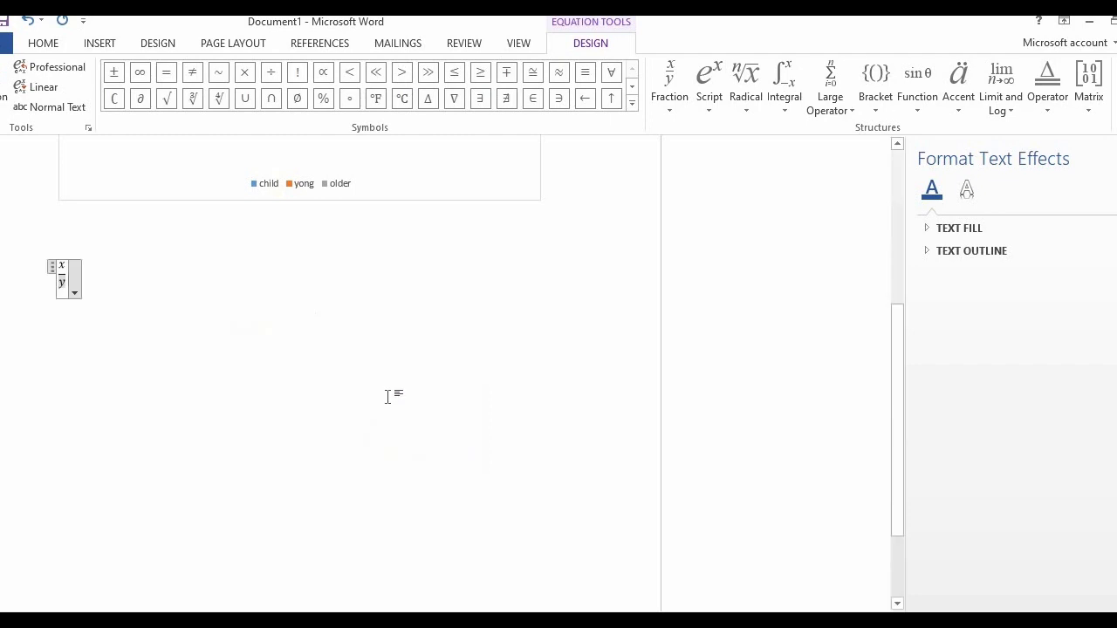
Set the justification of the fraction equation to Centered
left_click(75, 293)
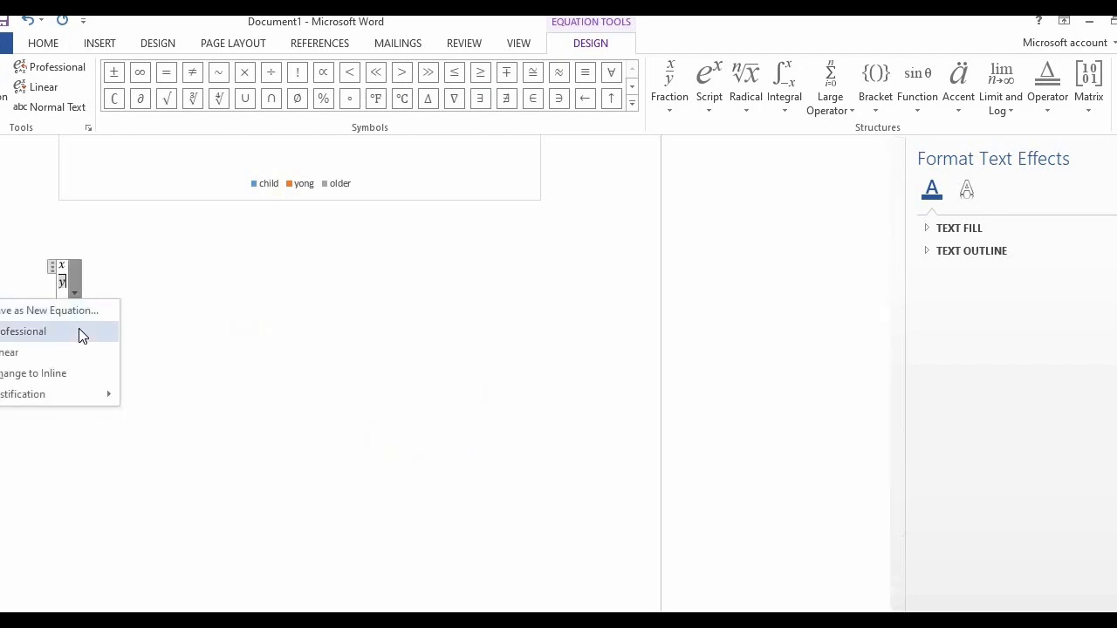
mouse_move(61, 394)
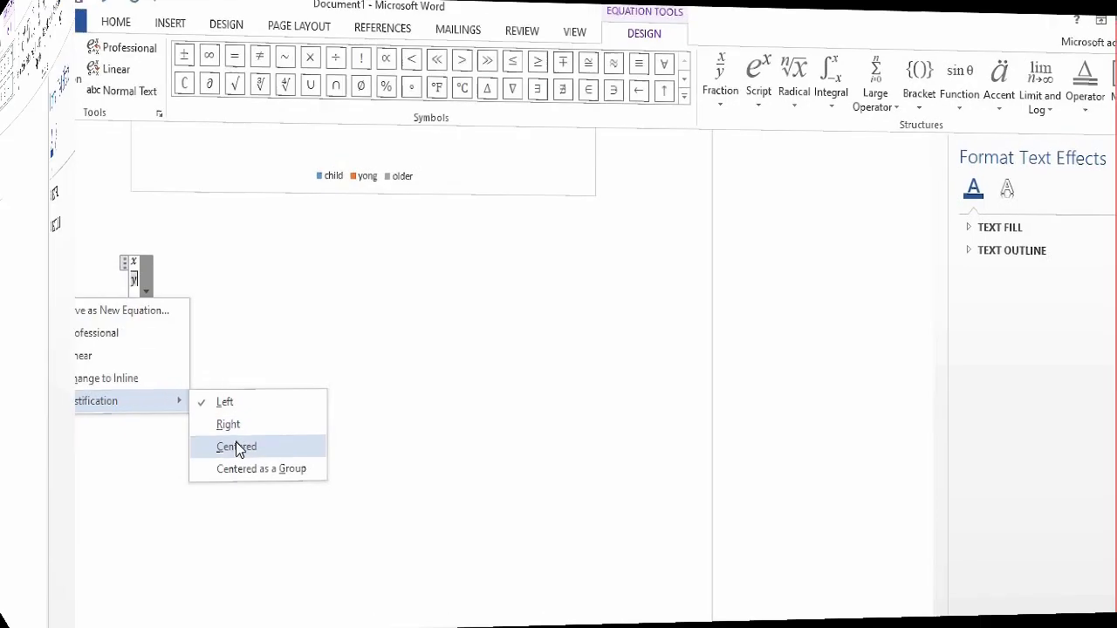
left_click(236, 445)
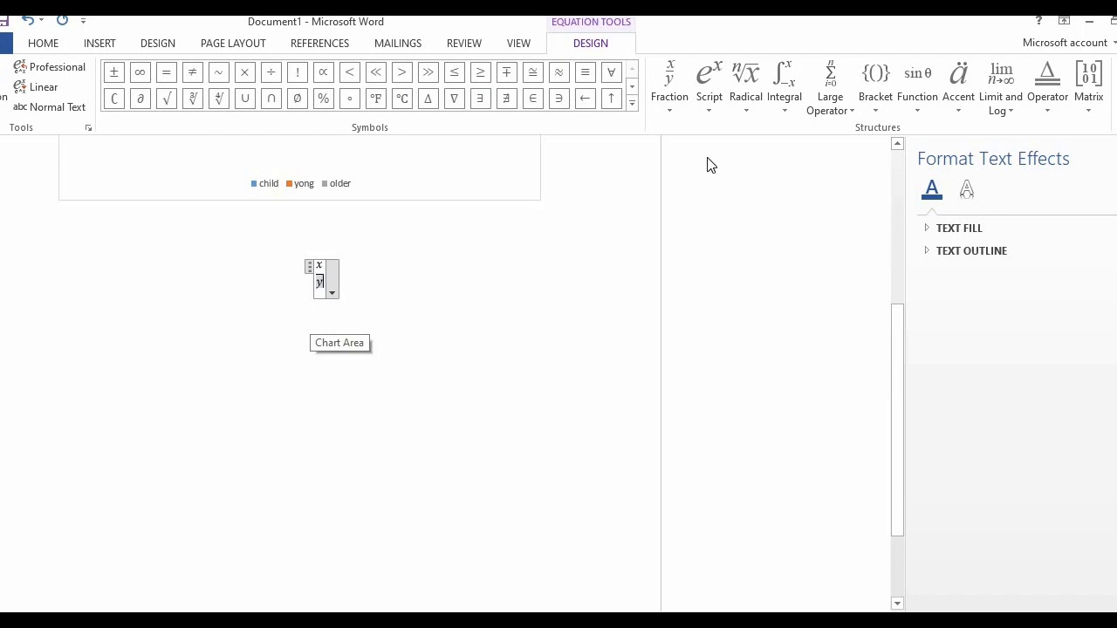
Try a square root with degree 2 after the y in the denominator, undo it and leave the equation
left_click(746, 98)
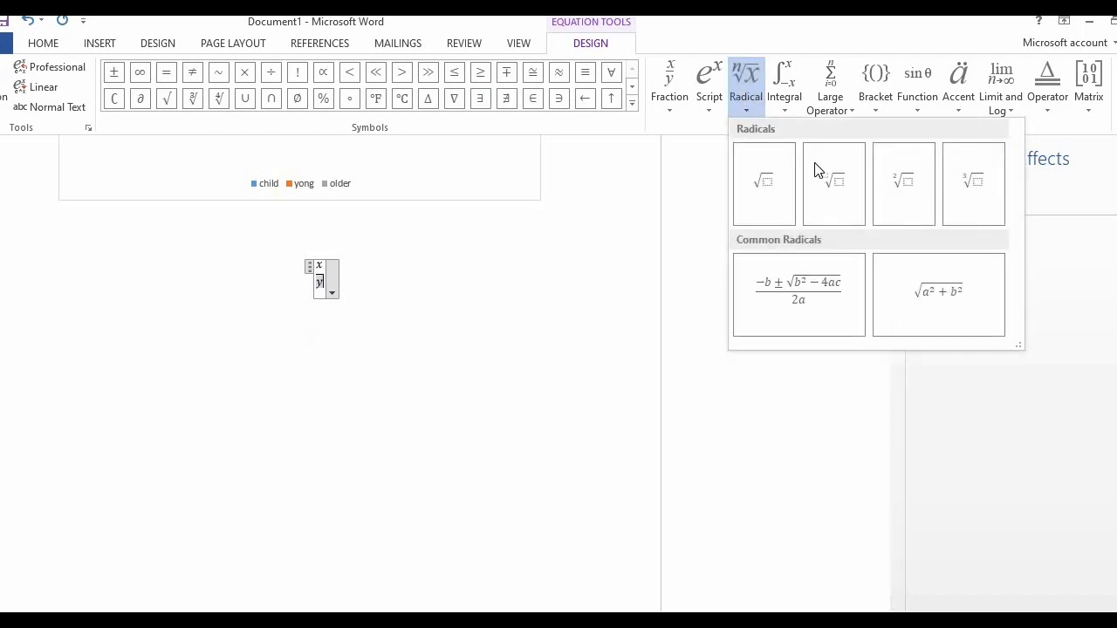
left_click(892, 191)
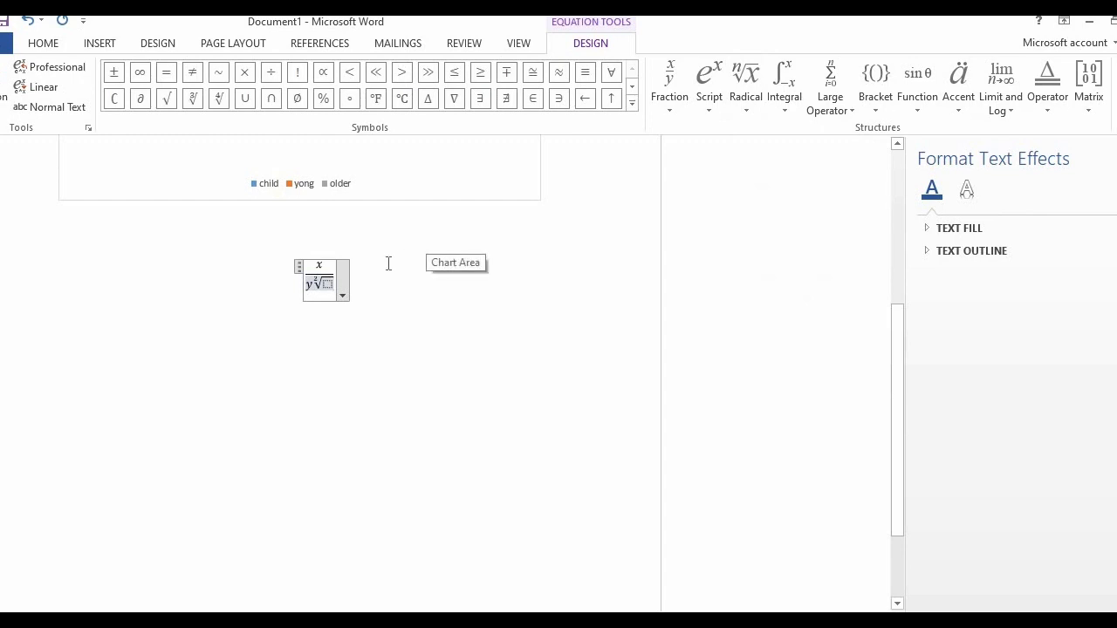
key("ctrl+z")
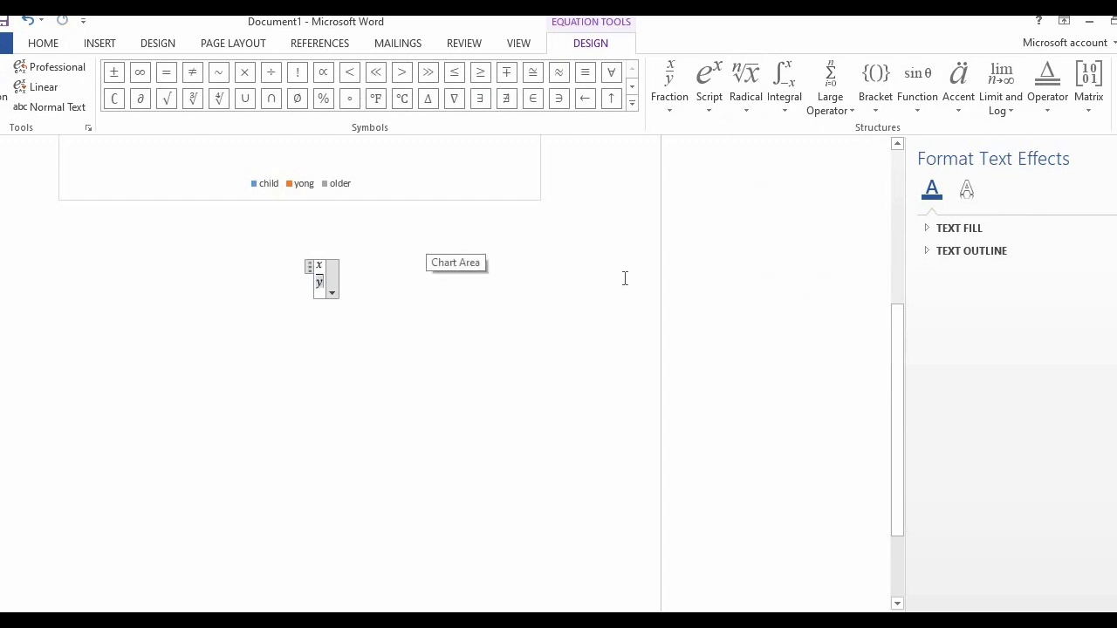
left_click(623, 277)
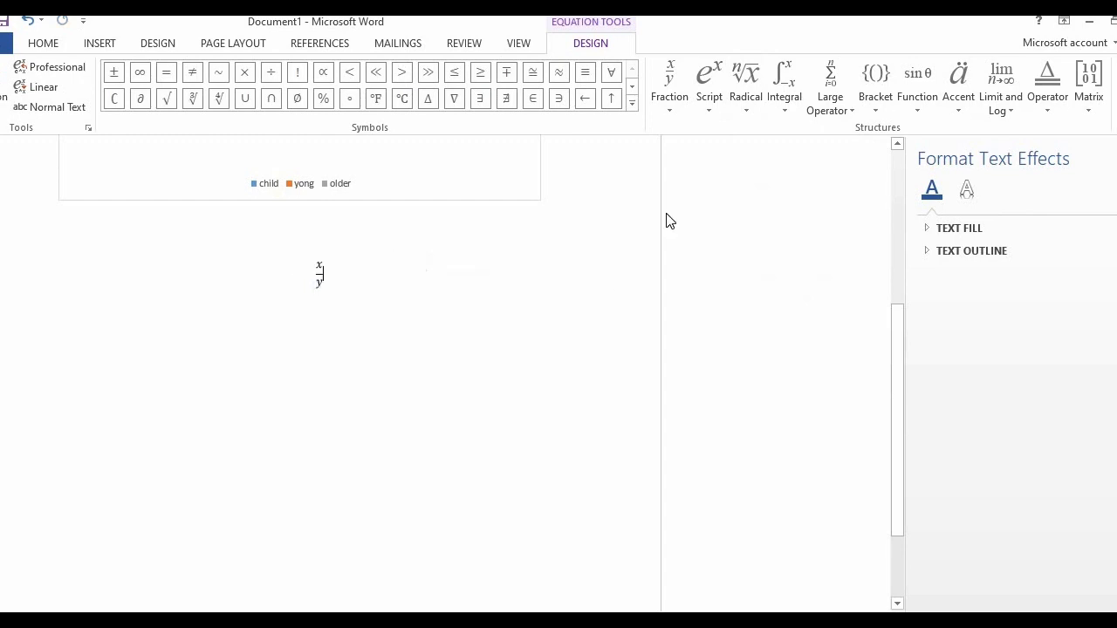
Convert the stacked x over y equation to linear form and return to the document body
left_click(338, 279)
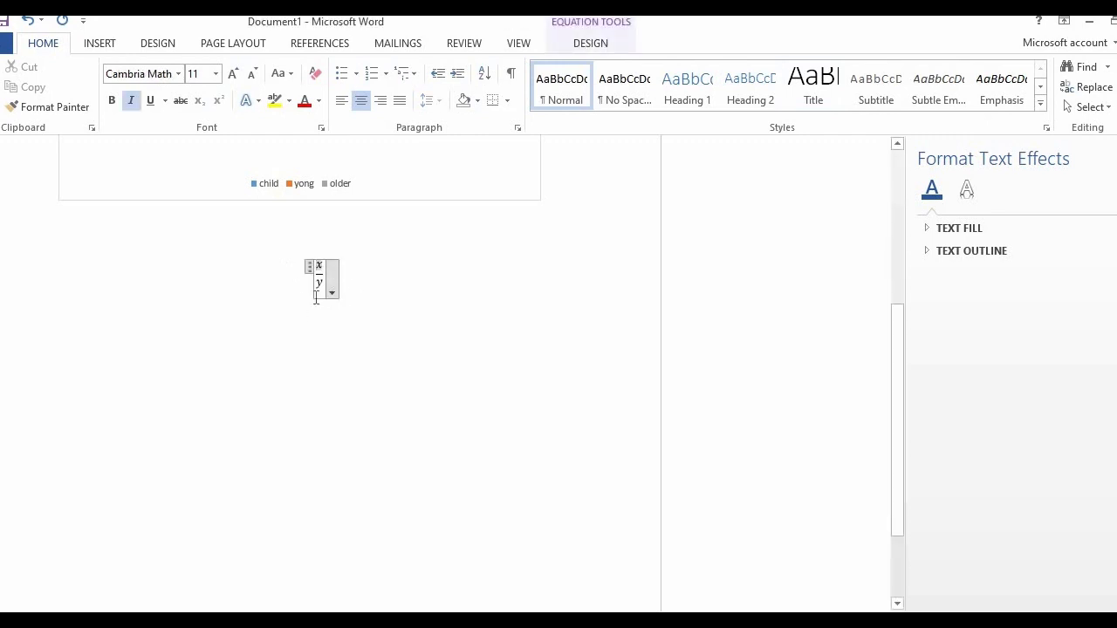
left_click(332, 294)
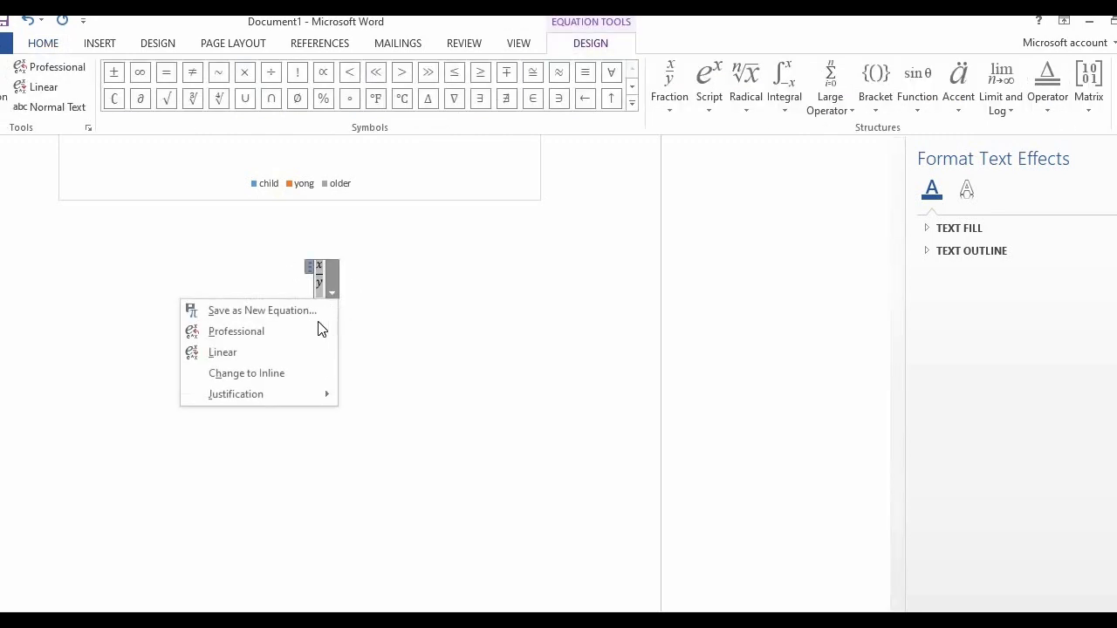
left_click(265, 353)
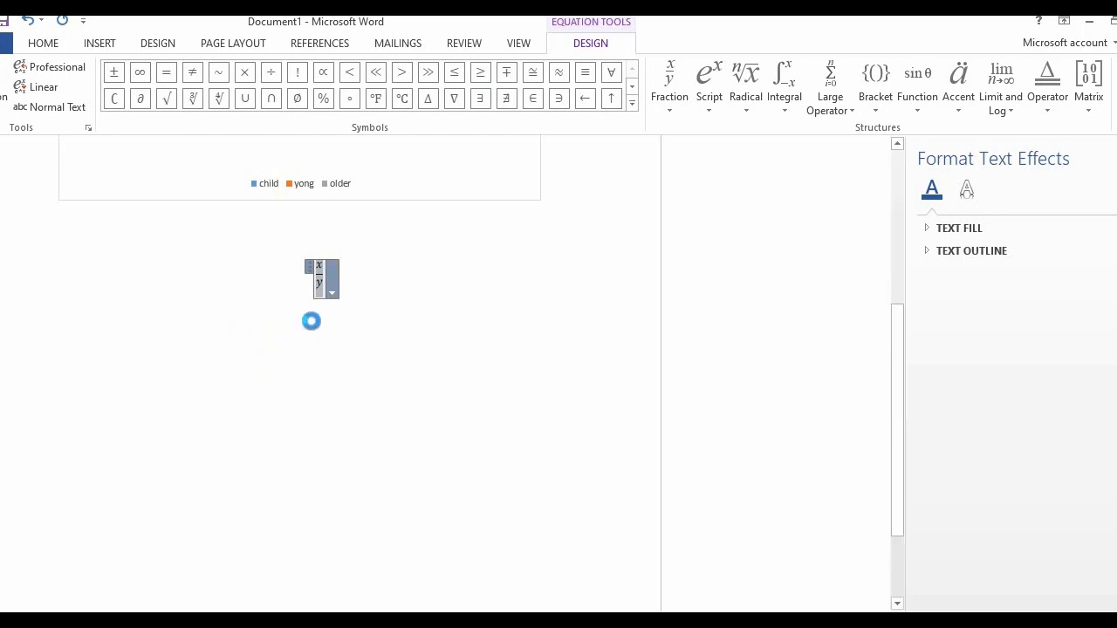
left_click(368, 298)
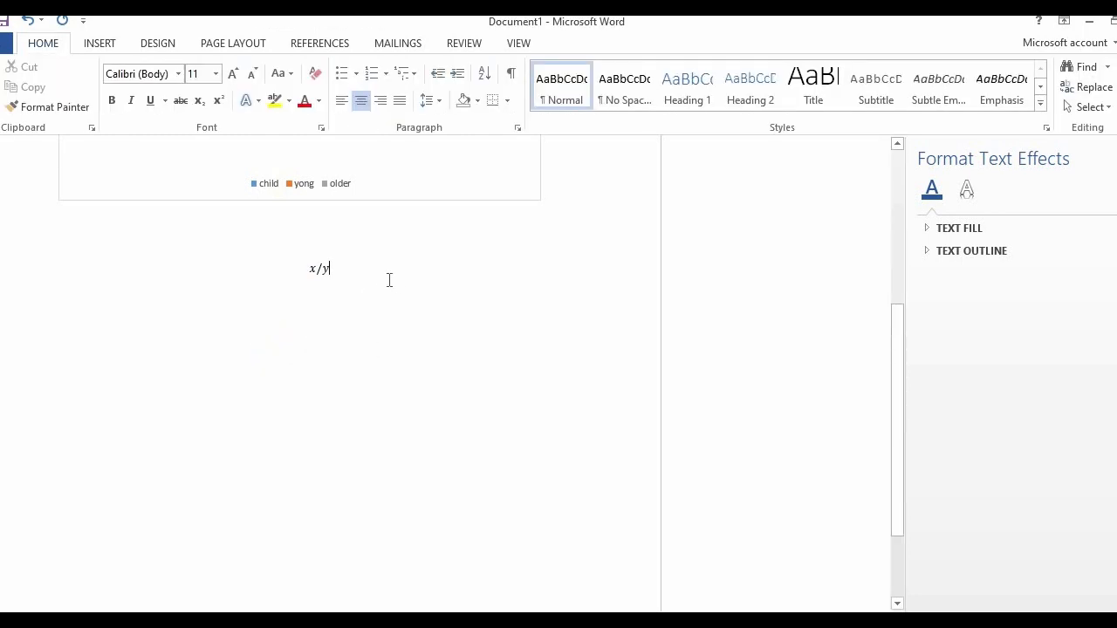
Insert a second equation with an empty logarithm-with-base structure in a new paragraph below the x/y equation
key("Return")
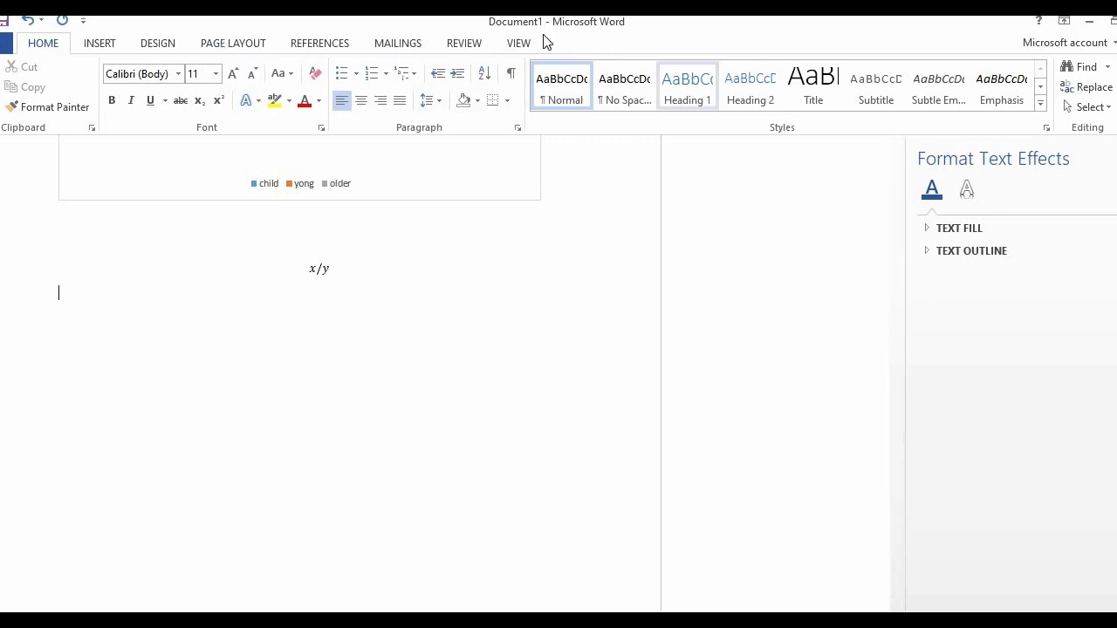
left_click(101, 44)
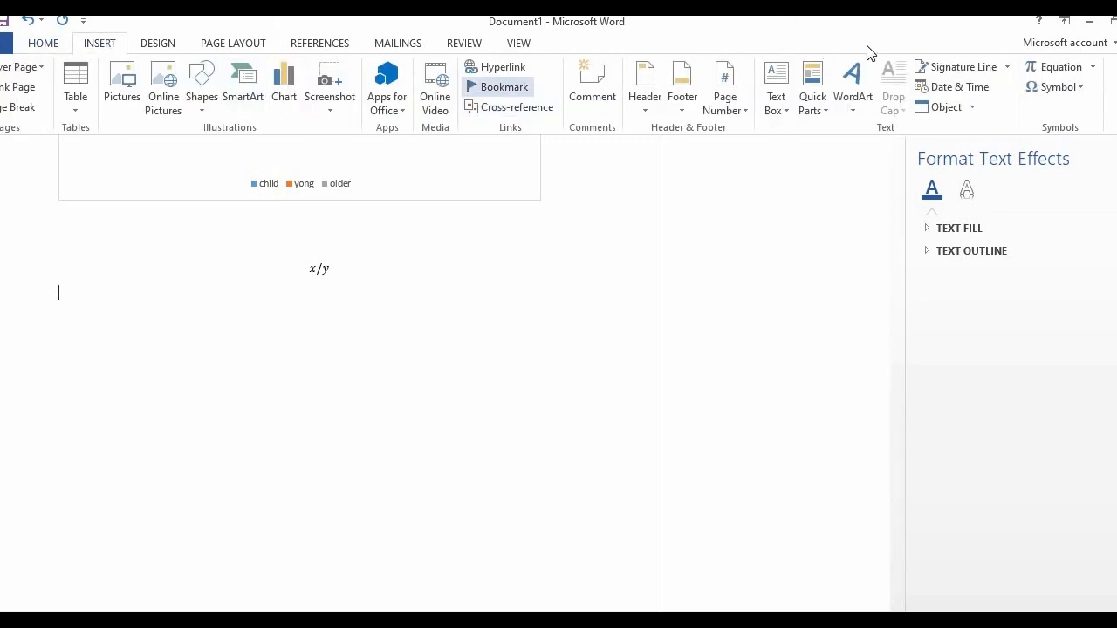
left_click(1081, 78)
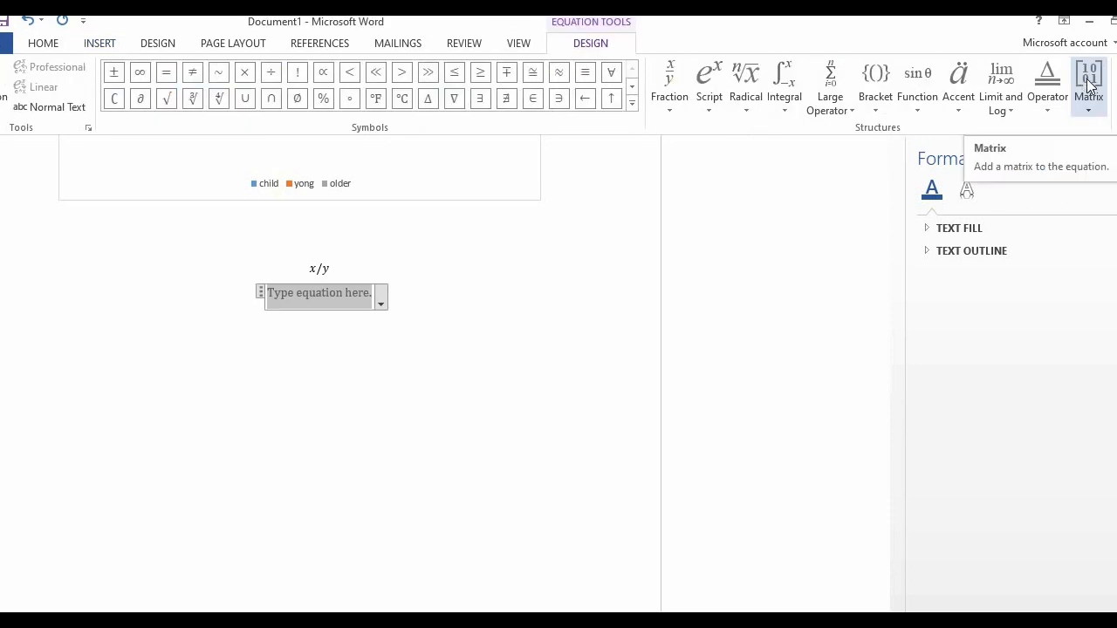
left_click(1018, 79)
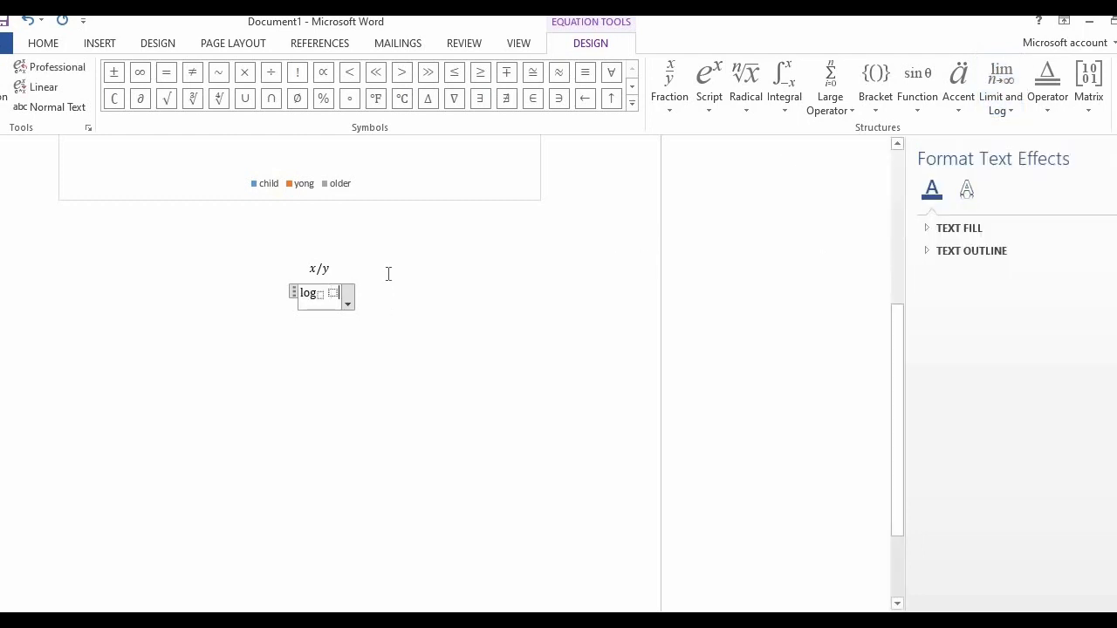
Fill the logarithm with argument 3 and base 10, and leave the equation
left_click(332, 293)
type("3")
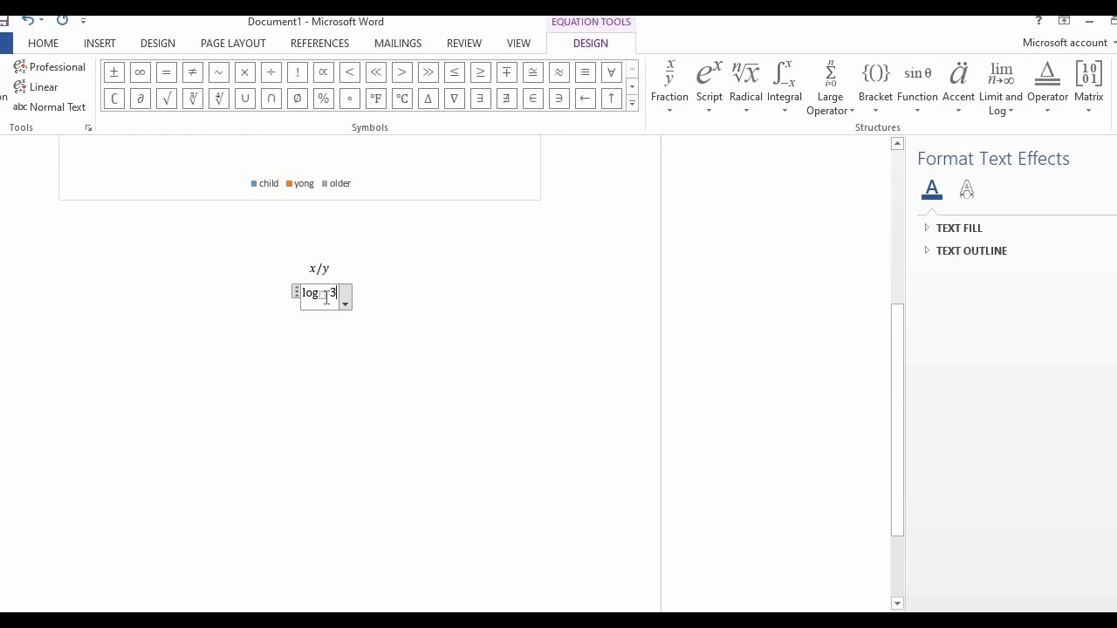
type("10")
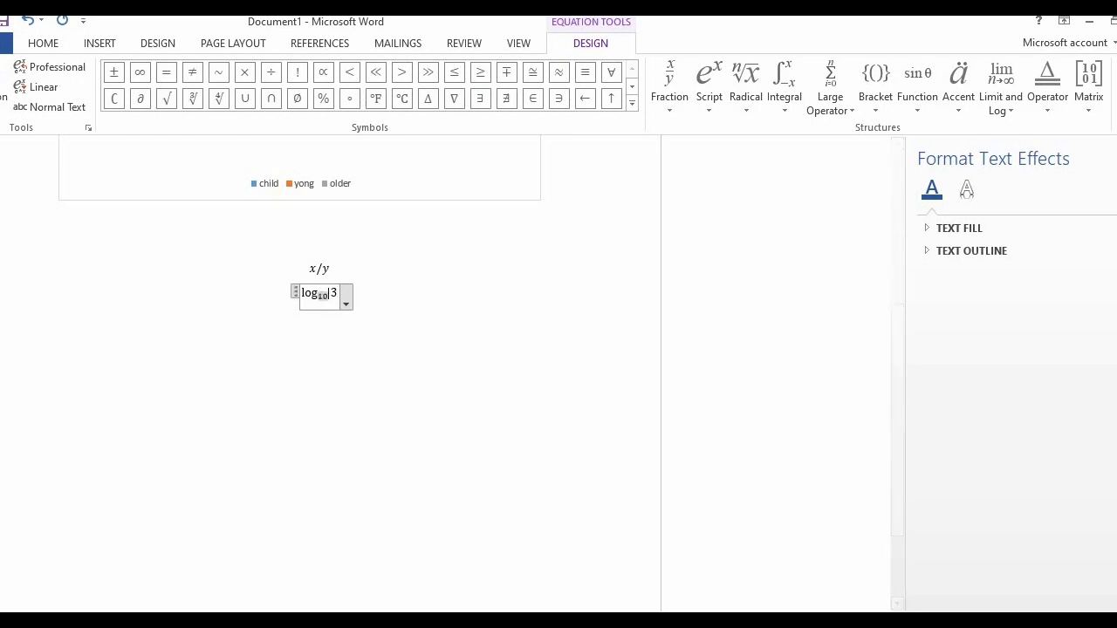
left_click(406, 327)
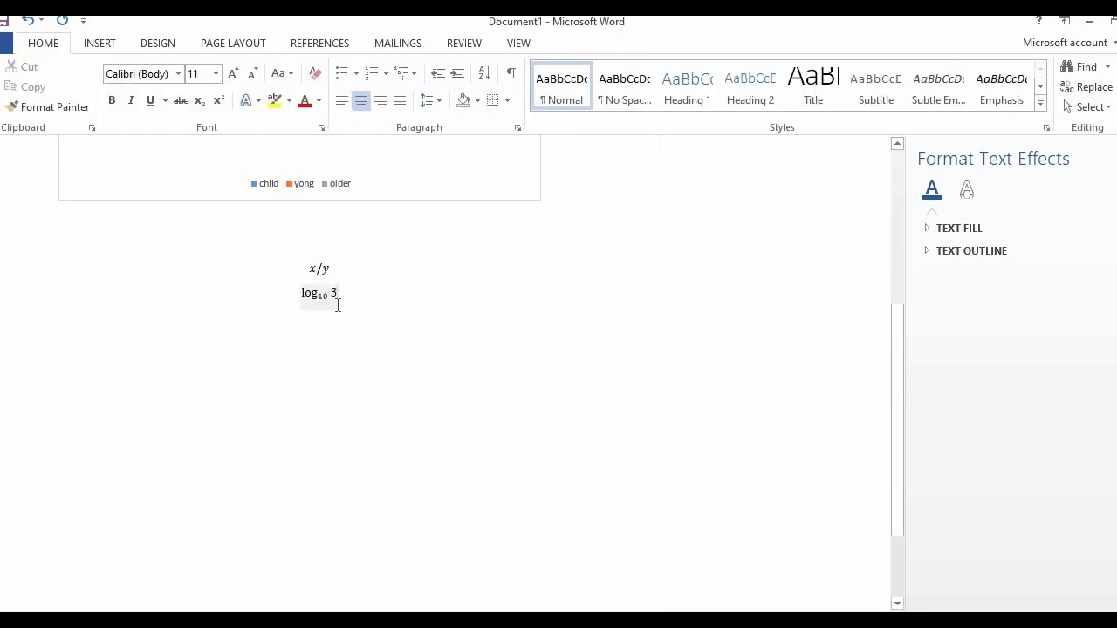
Convert the base-10 logarithm equation to linear form
left_click(338, 303)
left_click(370, 301)
left_click(327, 298)
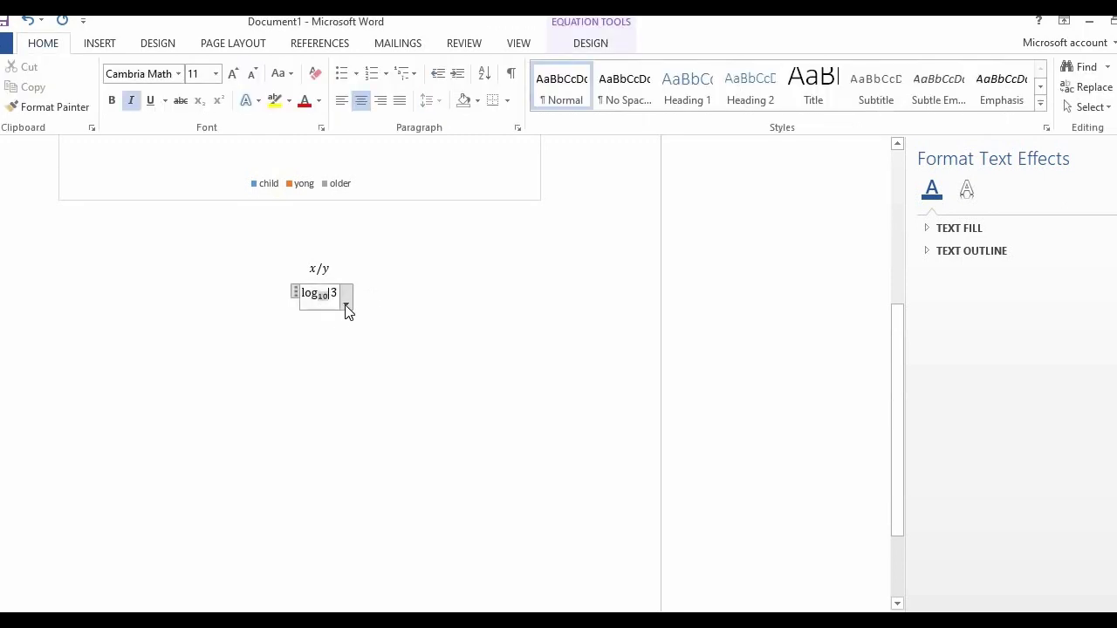
left_click(346, 305)
left_click(283, 366)
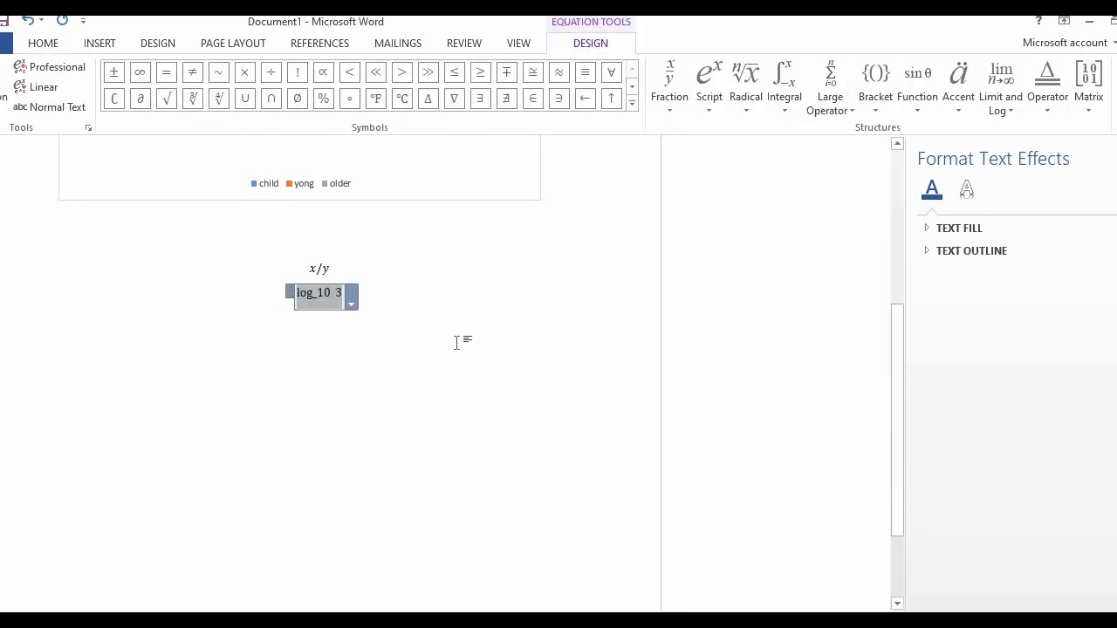
Insert the built-in Quadratic Formula as a new equation below the log_10 3 equation and return to the document body
left_click(444, 343)
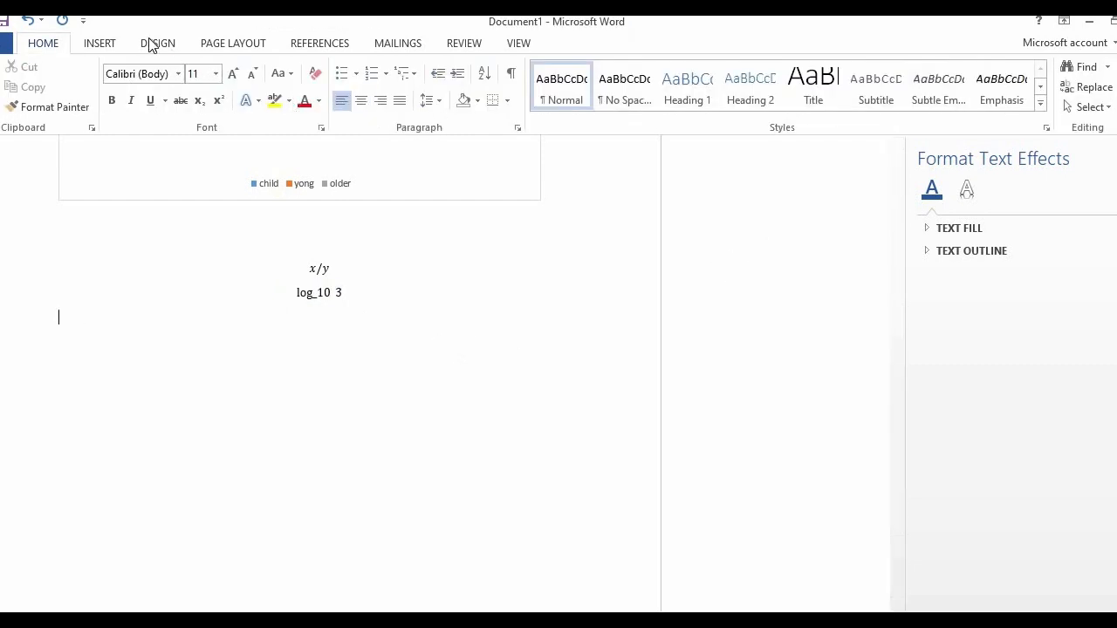
left_click(122, 45)
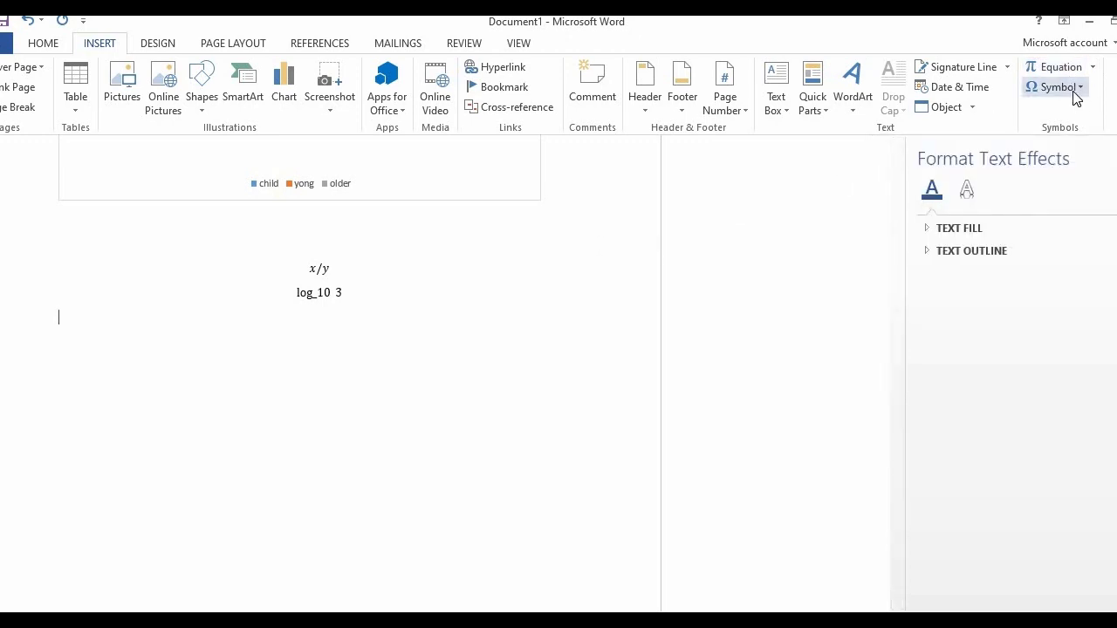
left_click(1063, 67)
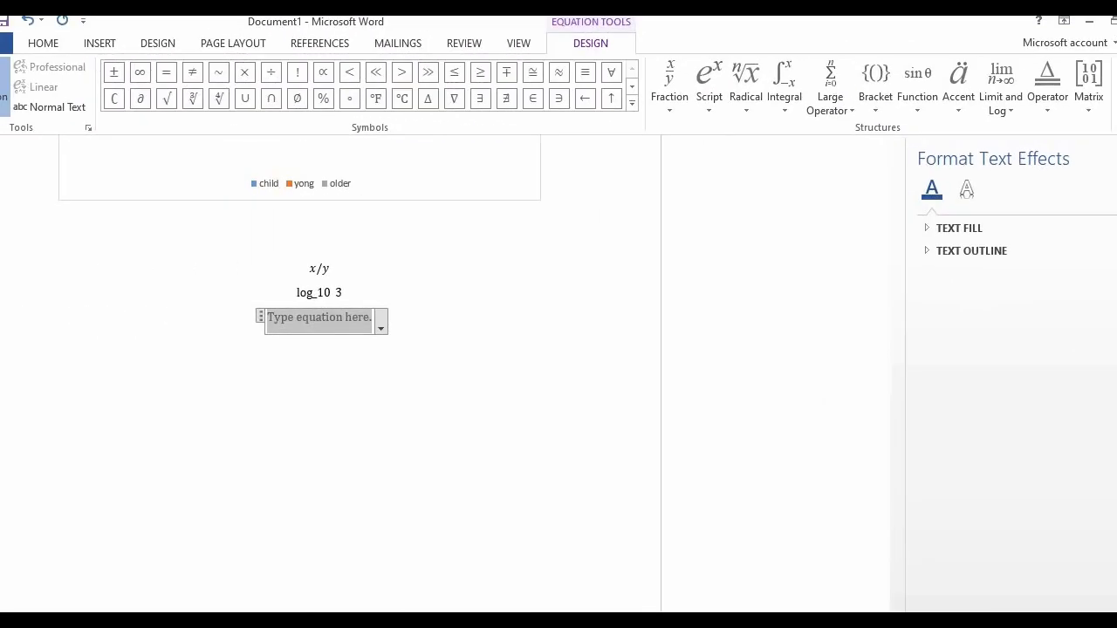
left_click(3, 98)
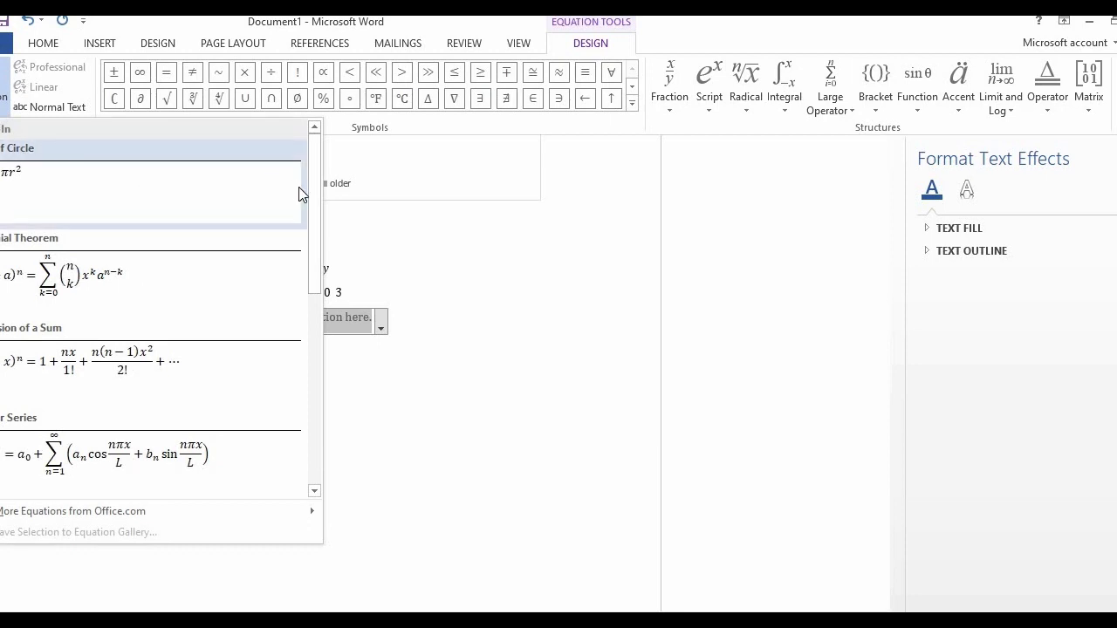
scroll(308, 308, "down", 3)
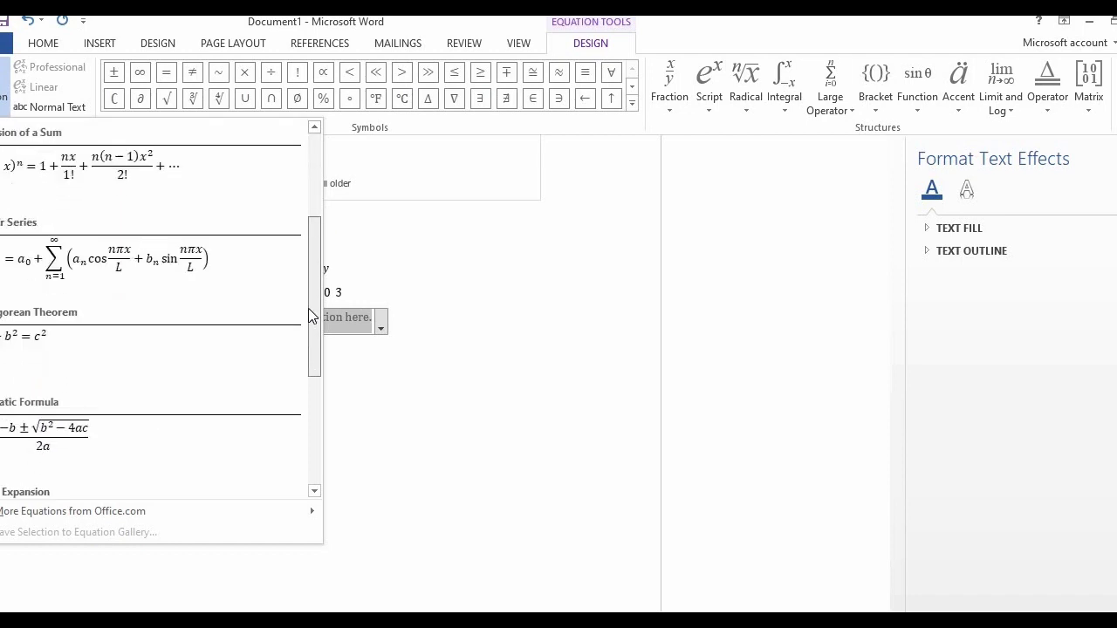
left_click_drag(314, 308, 309, 376)
left_click(24, 246)
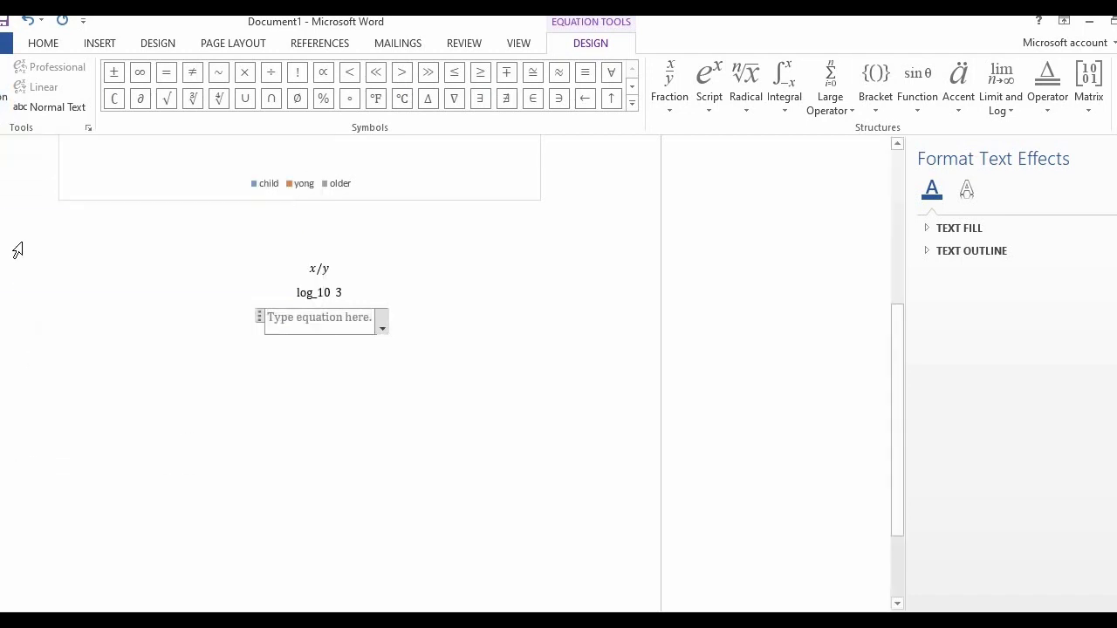
left_click(382, 338)
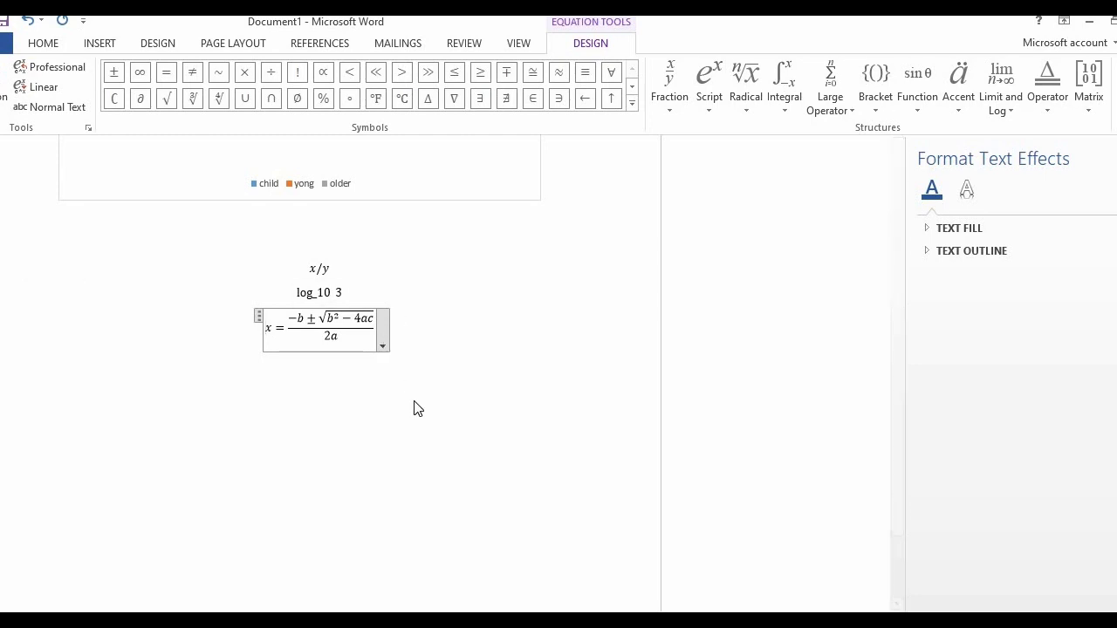
left_click(284, 428)
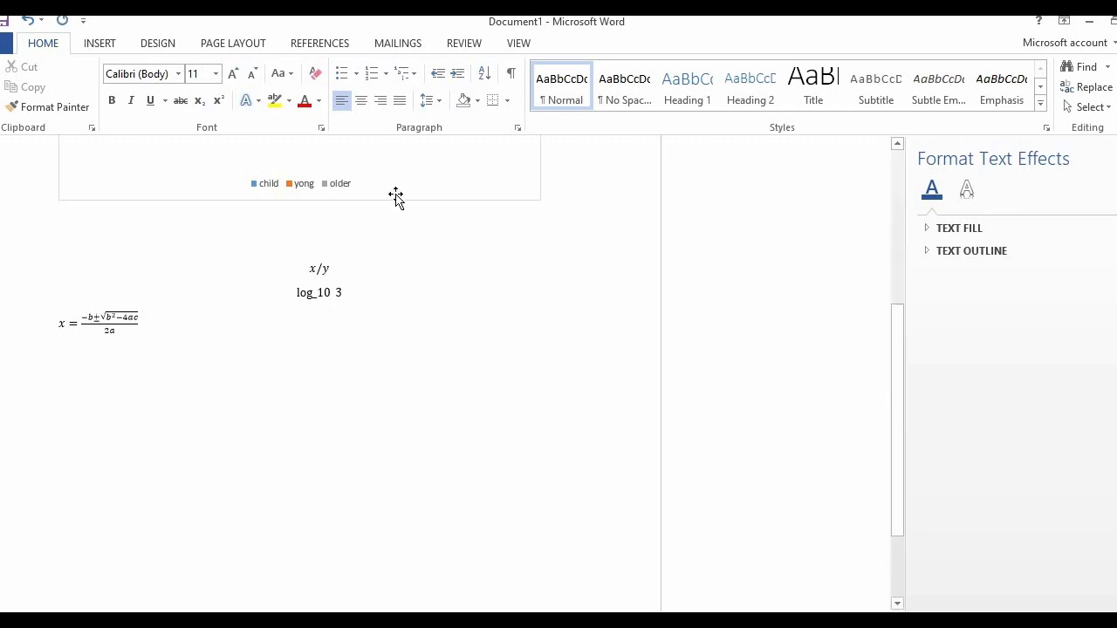
Insert the built-in Expansion of a Sum equation on the same line as the quadratic formula and leave the equation
left_click(100, 43)
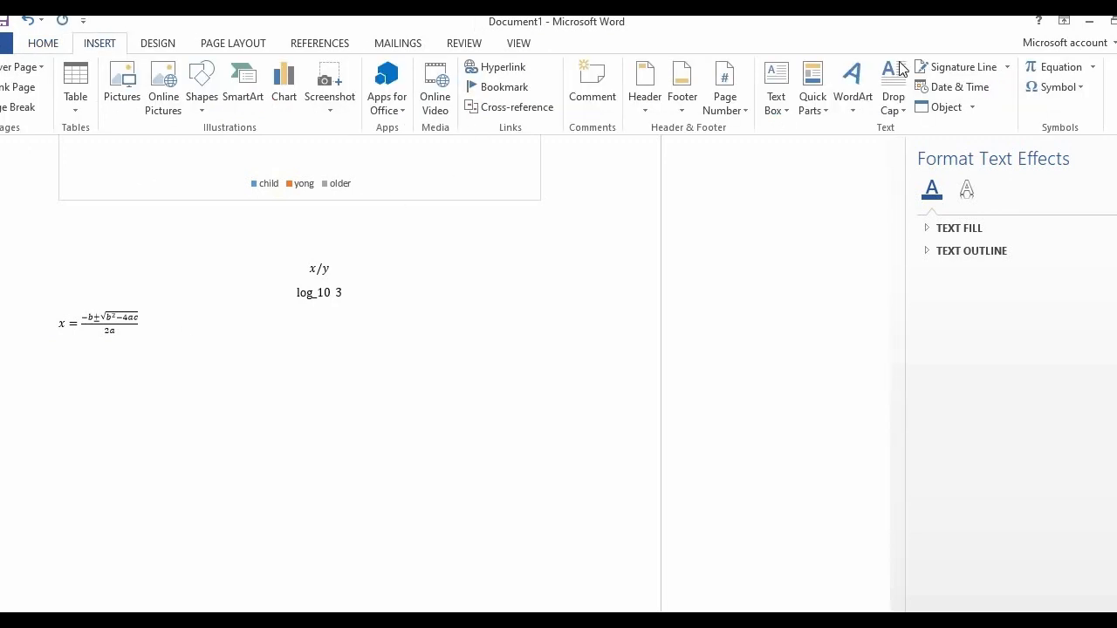
left_click(1093, 70)
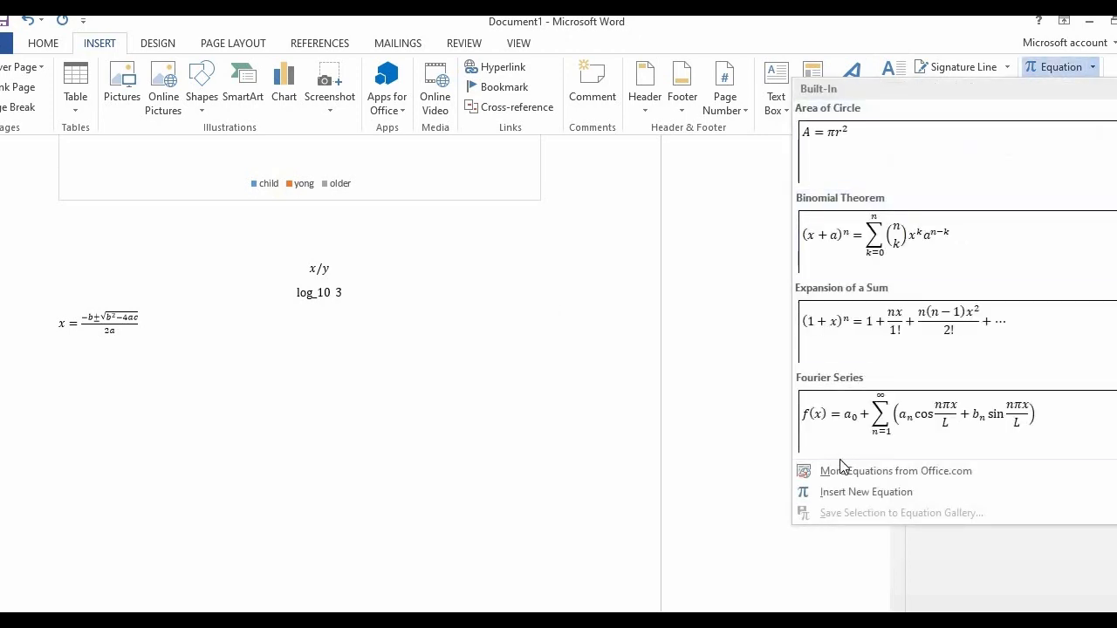
mouse_move(843, 474)
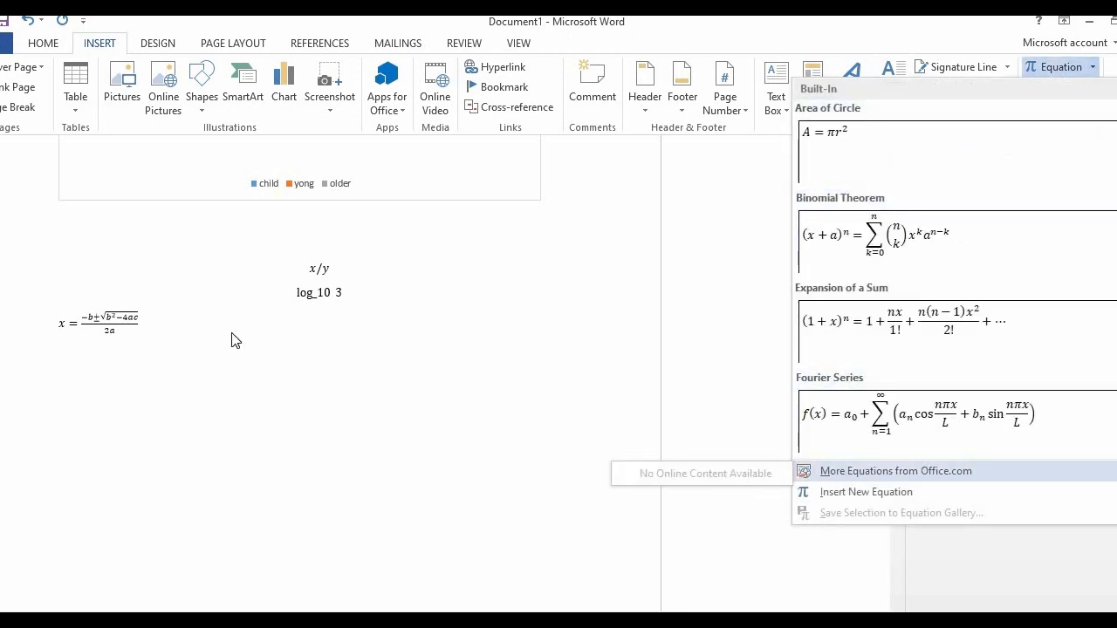
left_click(824, 347)
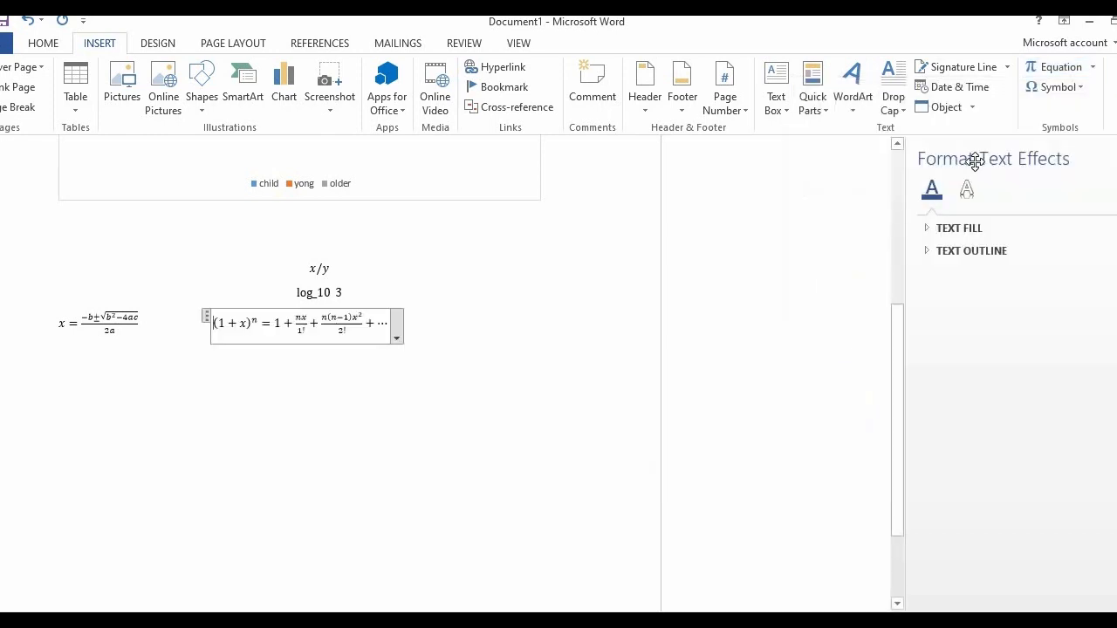
left_click(491, 334)
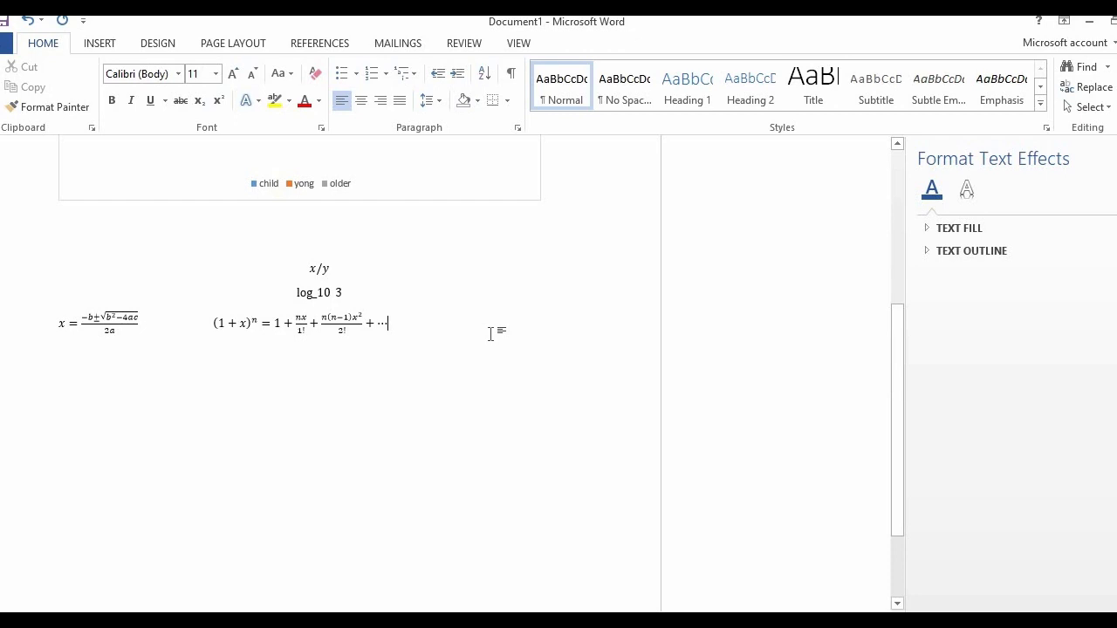
Open the full symbol list after the expansion equation and set its character code format to Unicode (hex)
left_click(96, 44)
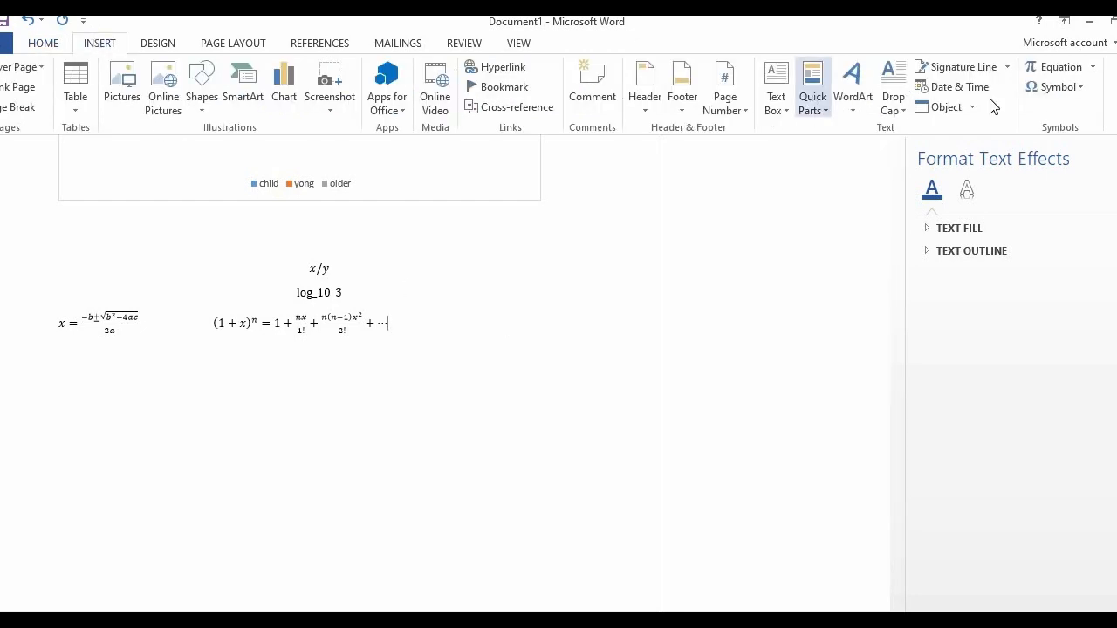
left_click(1081, 88)
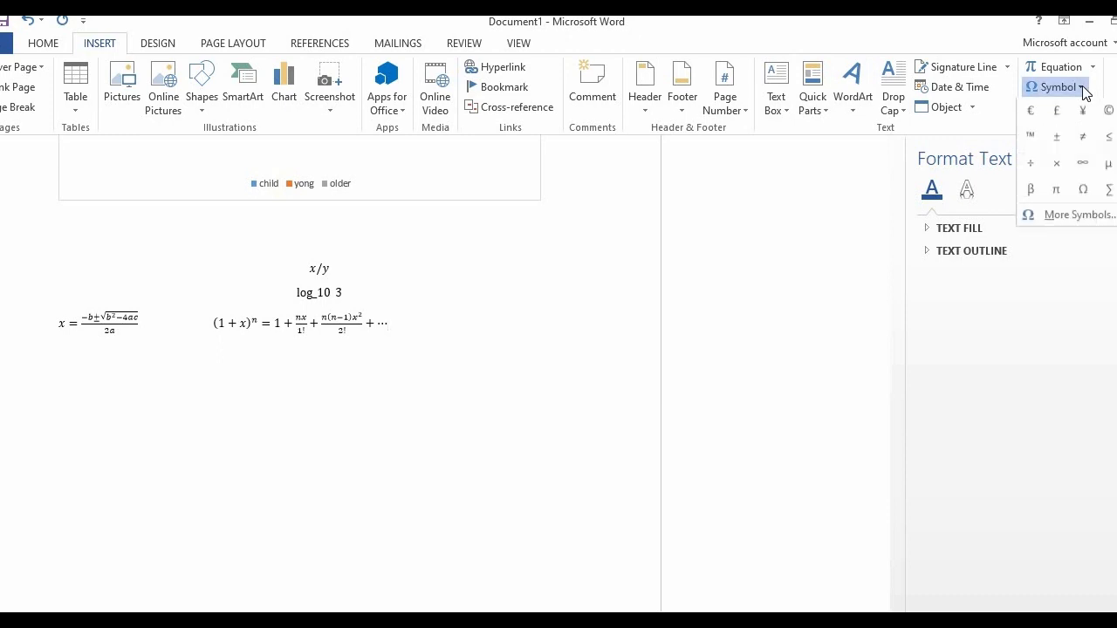
left_click(1055, 216)
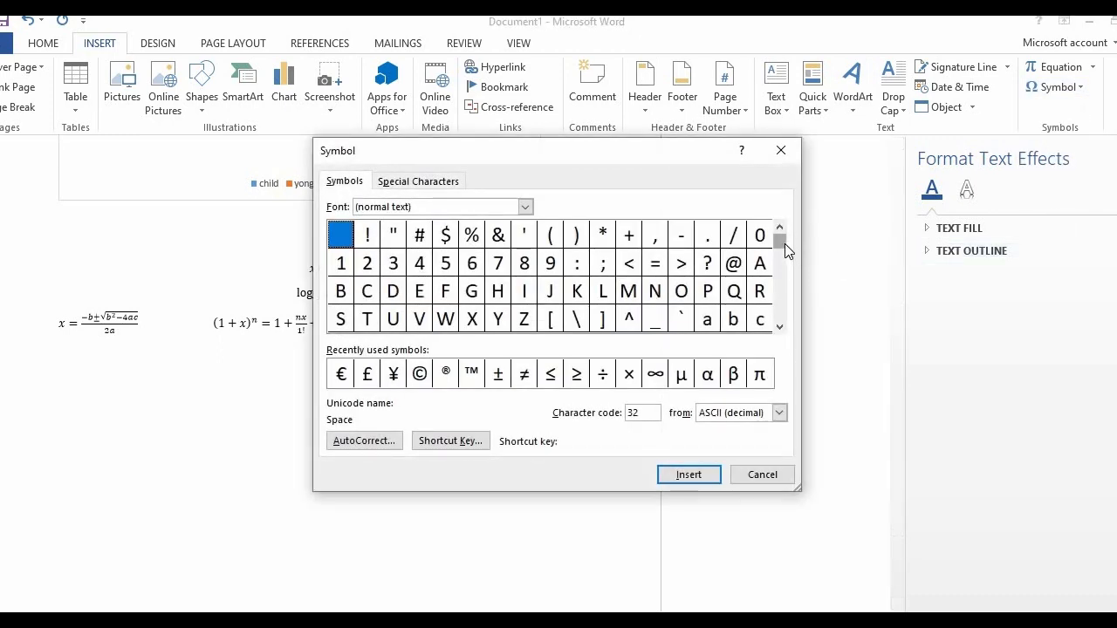
left_click_drag(777, 250, 777, 358)
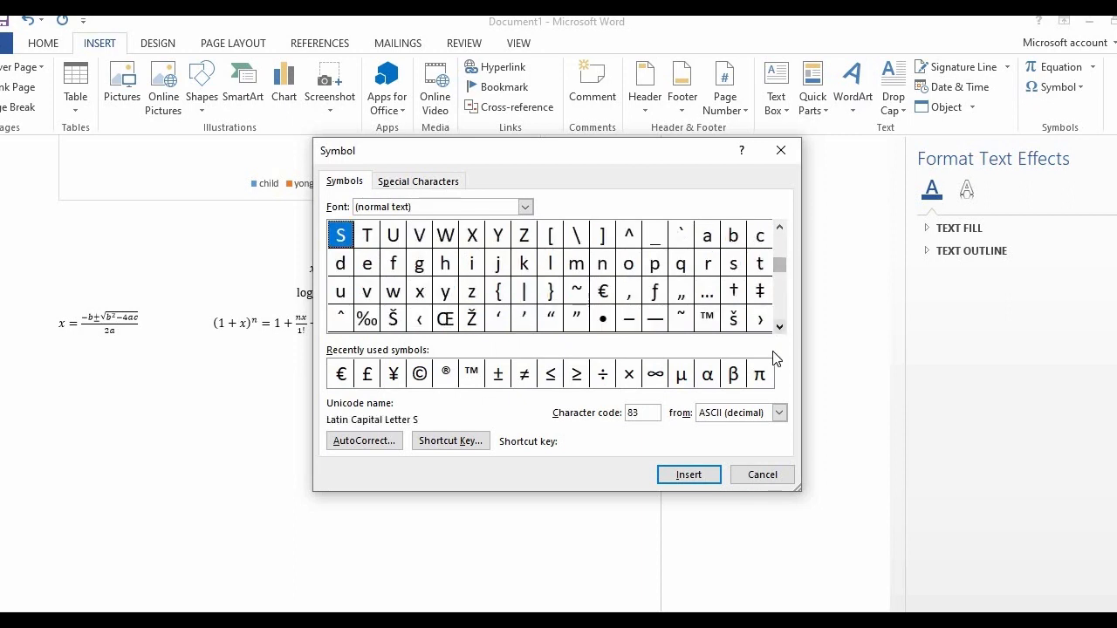
left_click(778, 413)
left_click(739, 428)
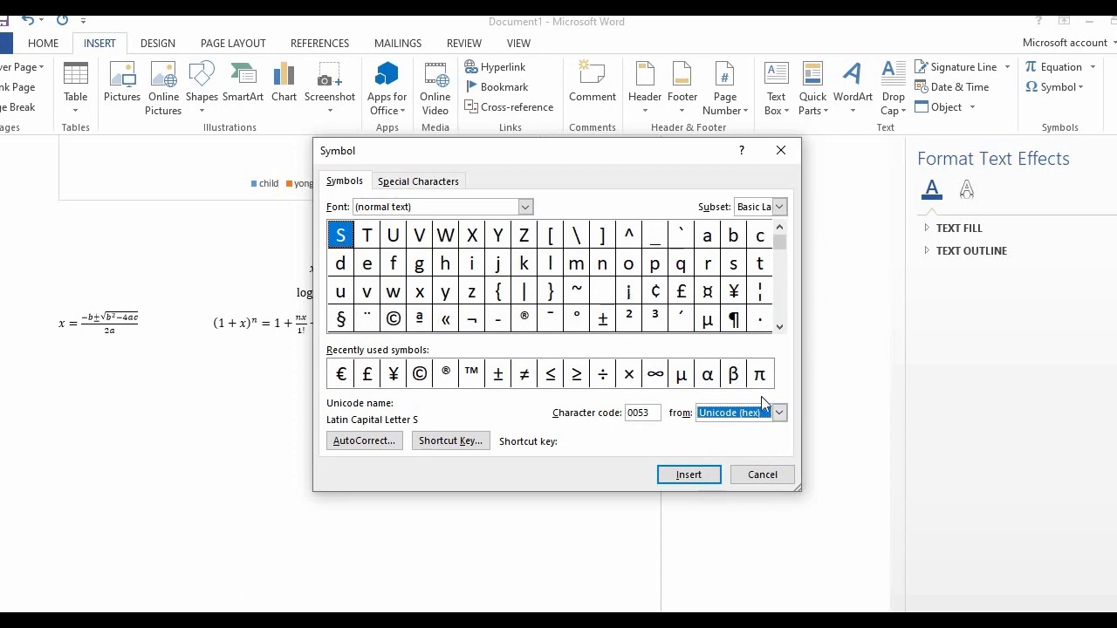
left_click(779, 413)
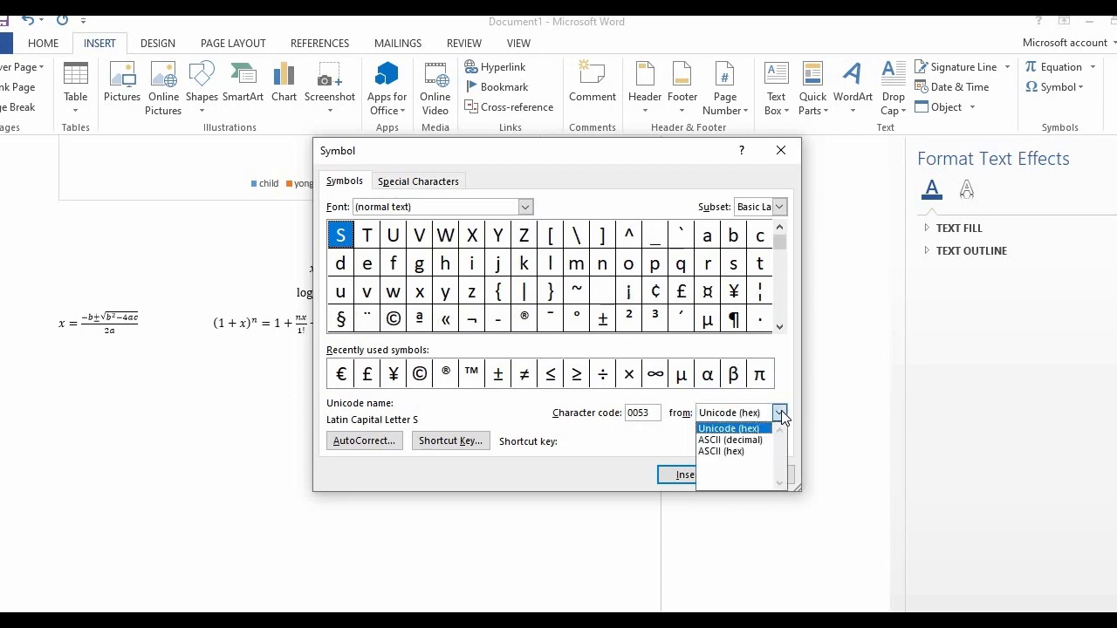
Insert the capital letter Z in 20th Century Font after the expansion equation and close the symbol dialog
left_click(526, 209)
left_click(526, 207)
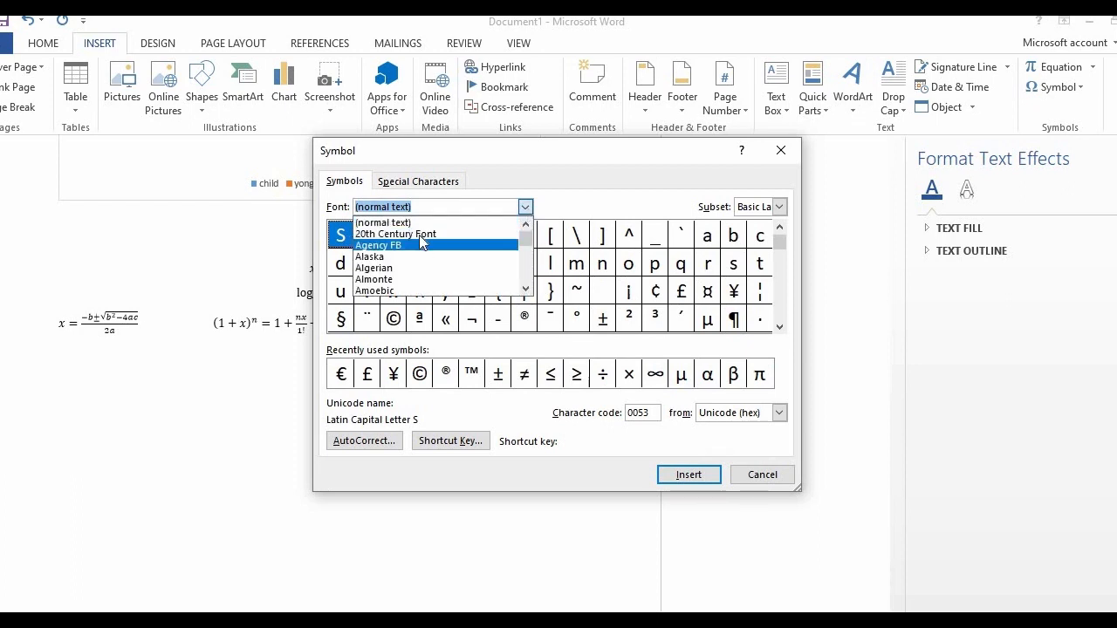
left_click(425, 234)
left_click(535, 245)
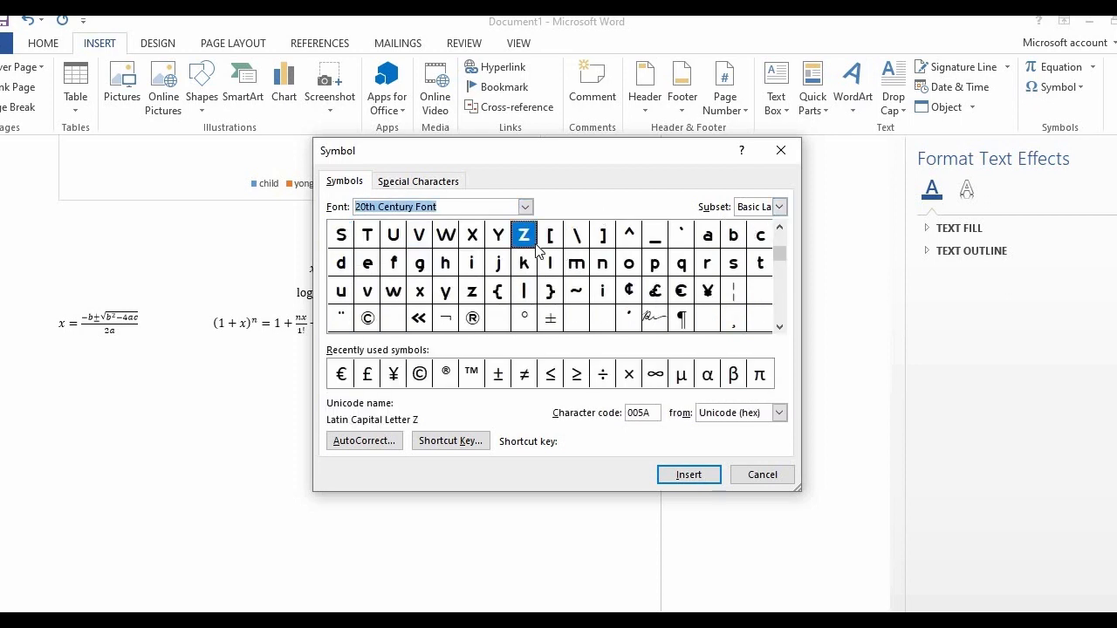
left_click(689, 474)
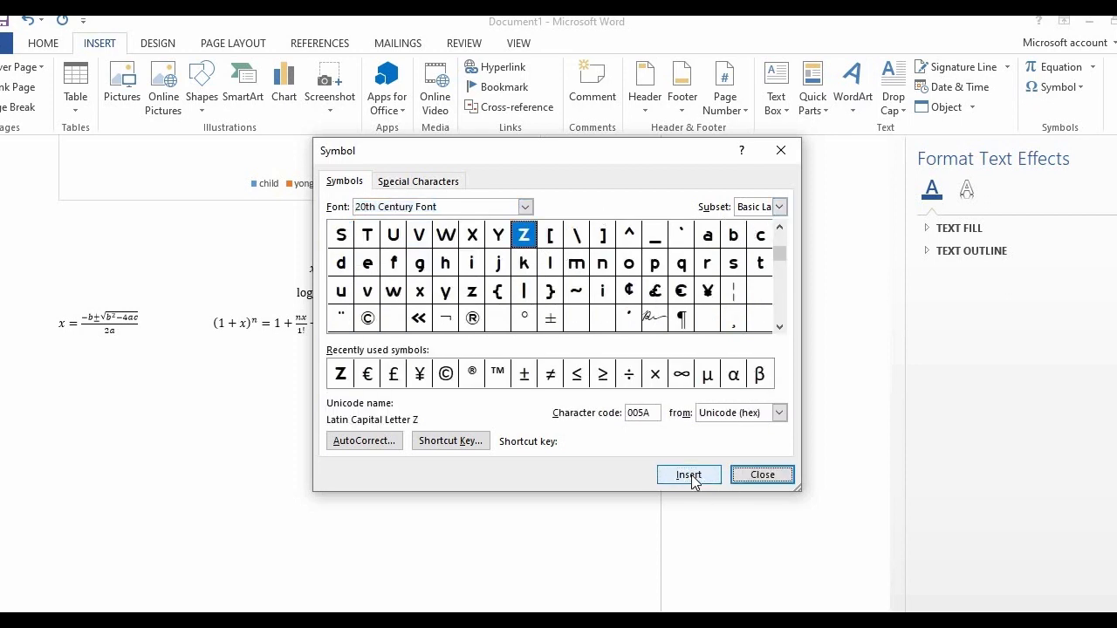
left_click(756, 475)
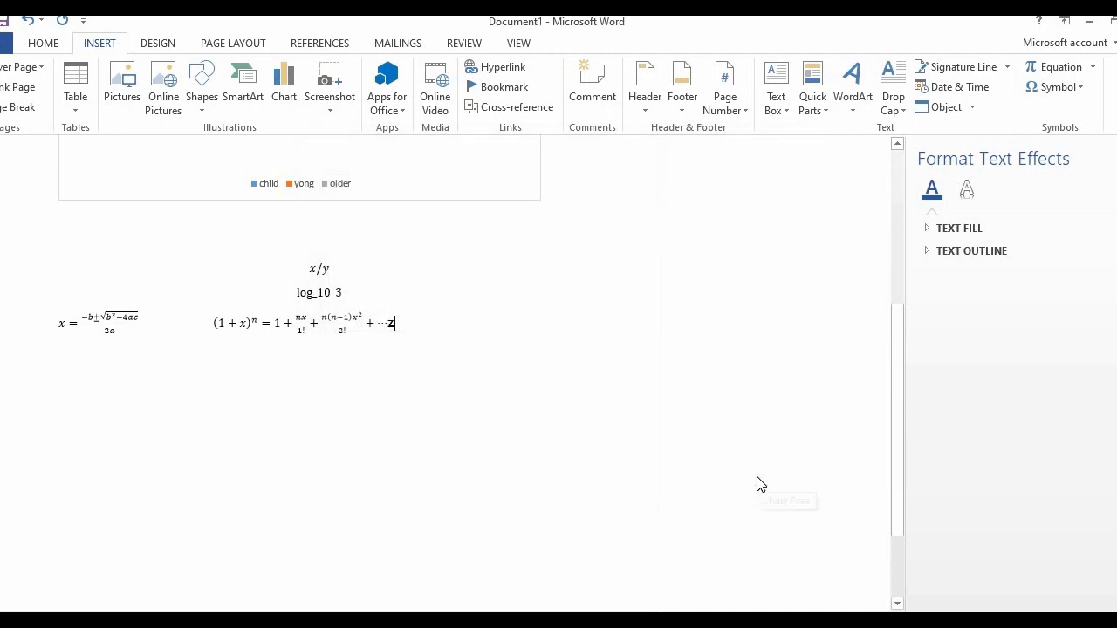